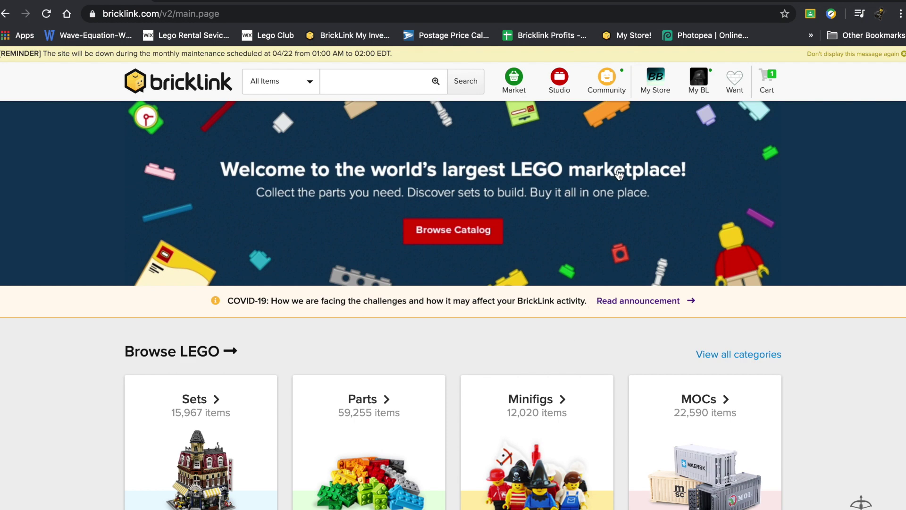
- Open the BrickLink Studio gallery and look through the popular custom creations
click(563, 94)
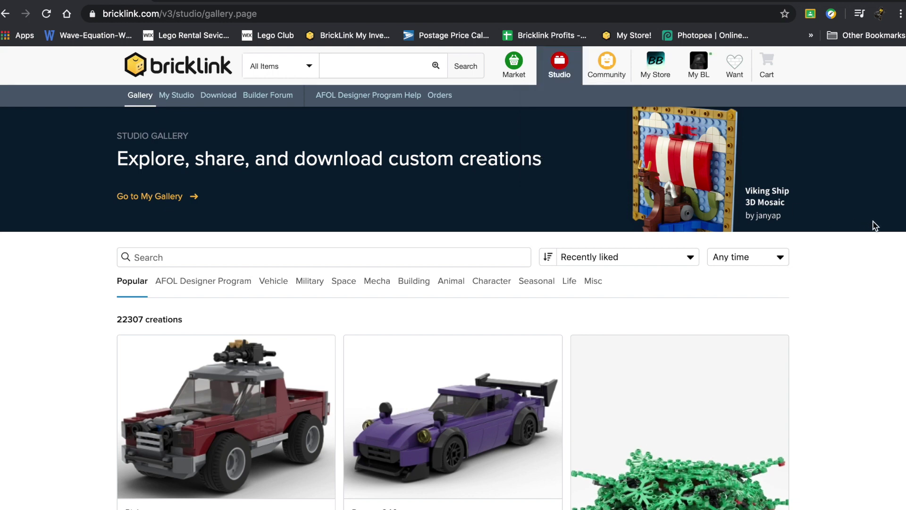
scroll(874, 225, down, 3)
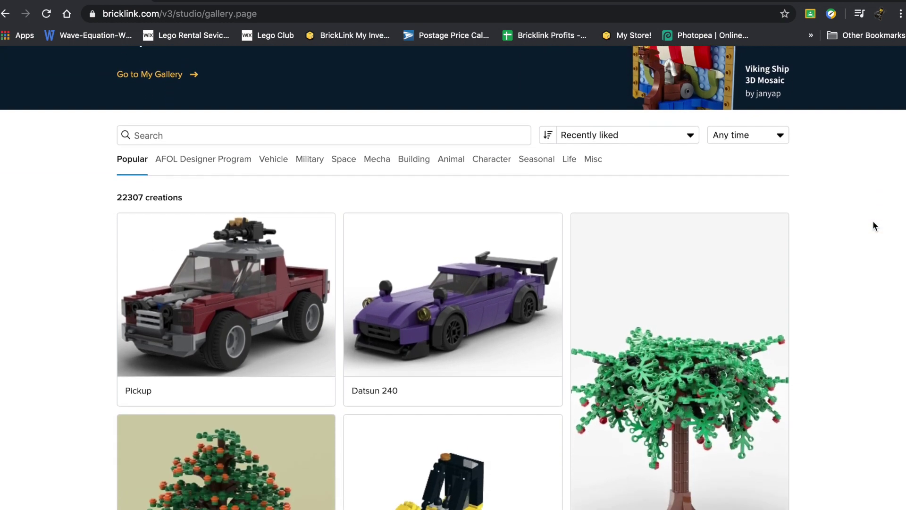
scroll(873, 222, down, 3)
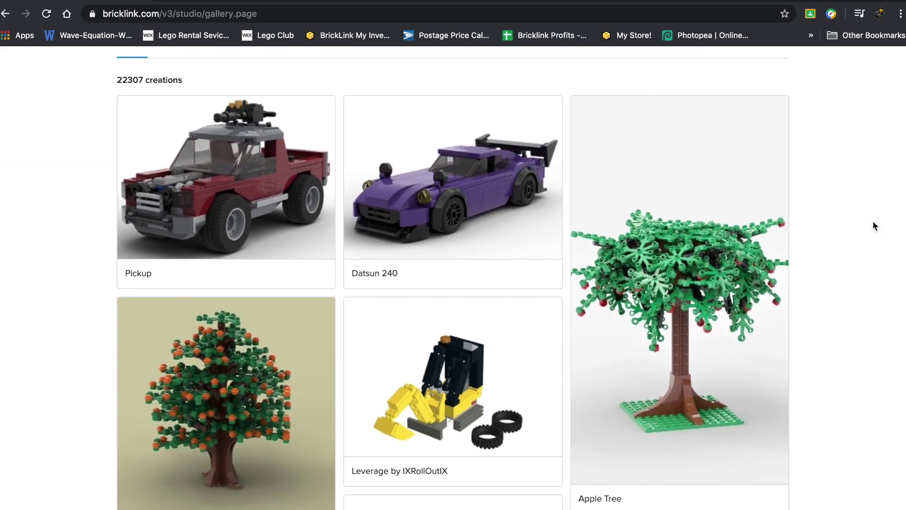
scroll(873, 221, down, 6)
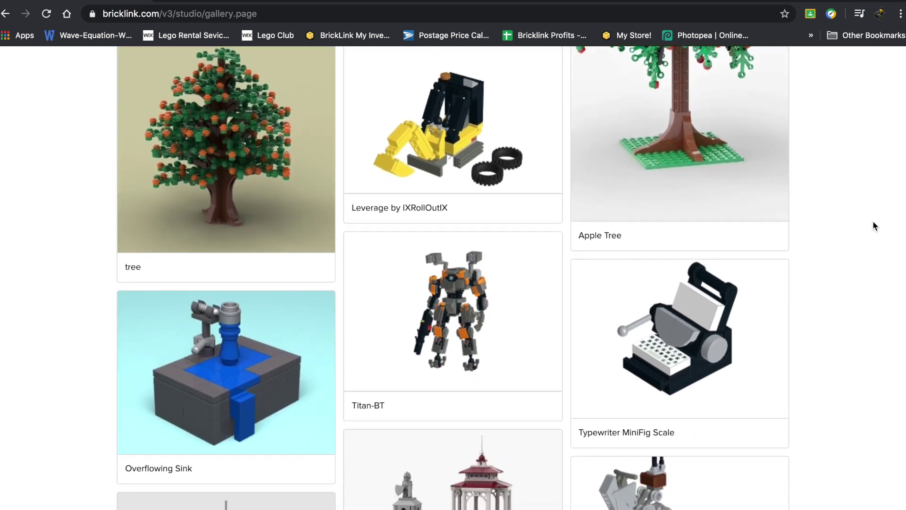
scroll(873, 222, down, 5)
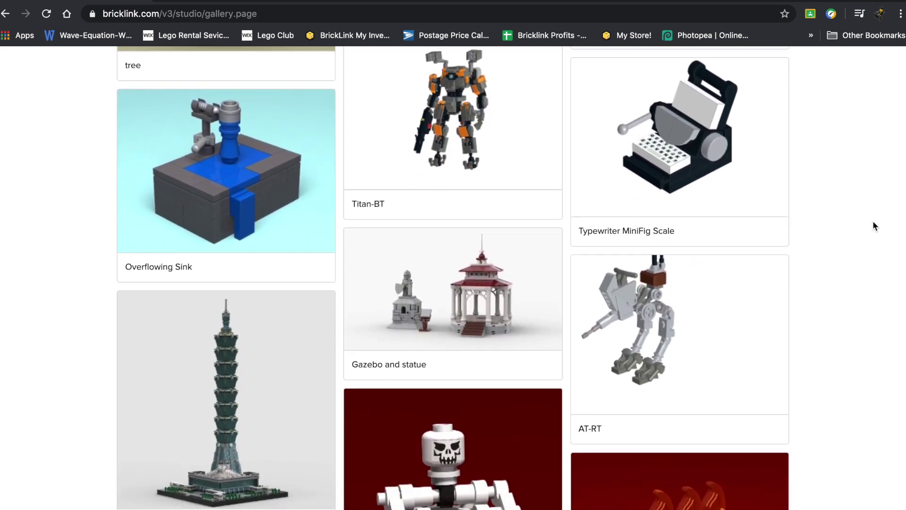
scroll(873, 220, up, 2)
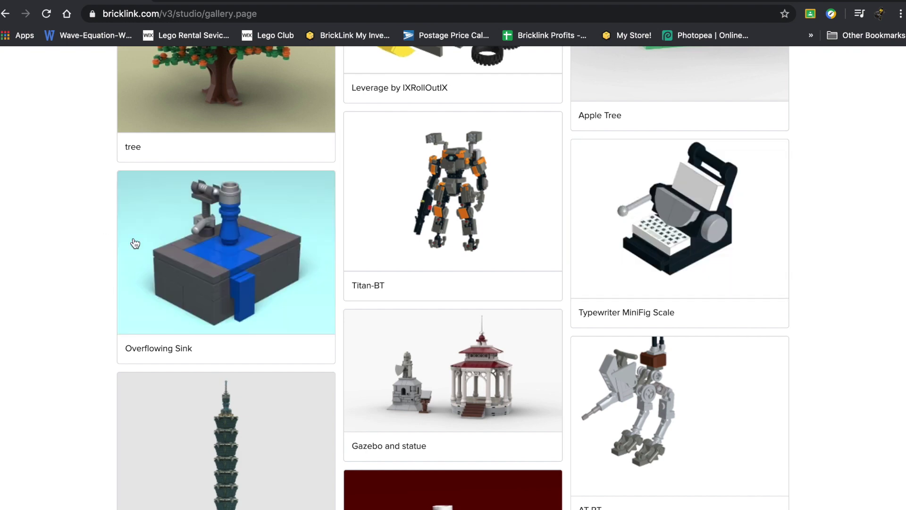
scroll(183, 238, up, 8)
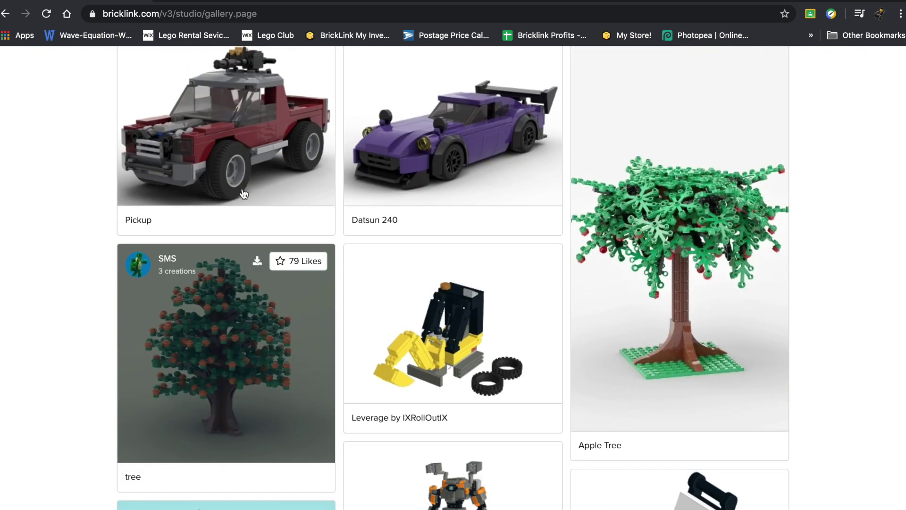
scroll(244, 193, up, 1)
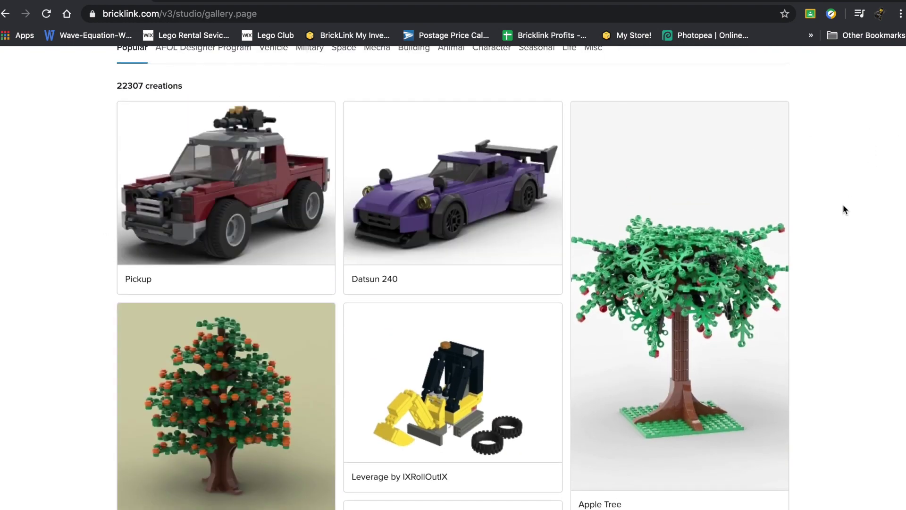
scroll(842, 208, up, 3)
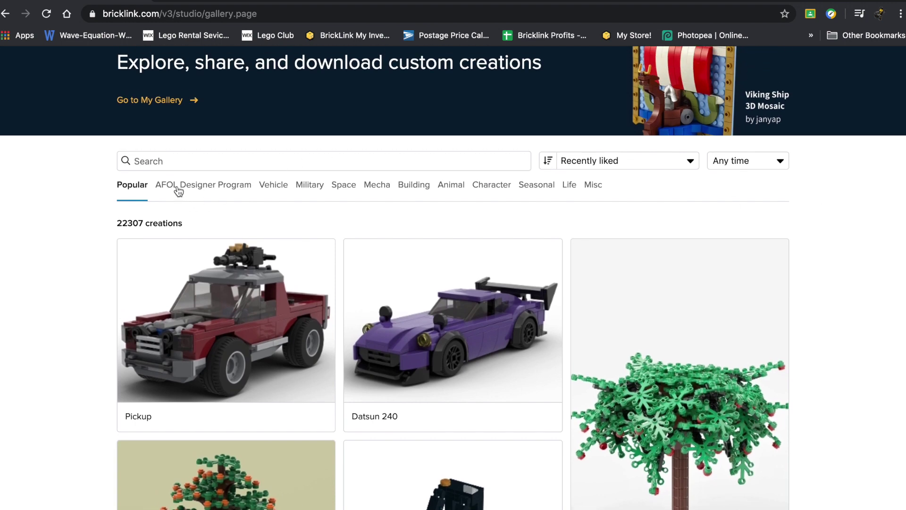
- Browse the gallery's AFOL Designer Program, Vehicle, Military, Space, Mecha and Building categories in turn
click(178, 189)
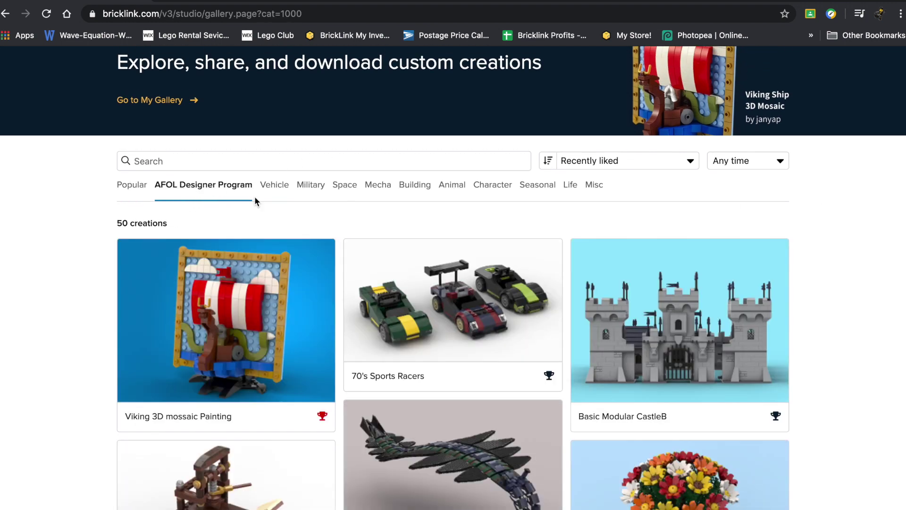
click(281, 191)
click(307, 190)
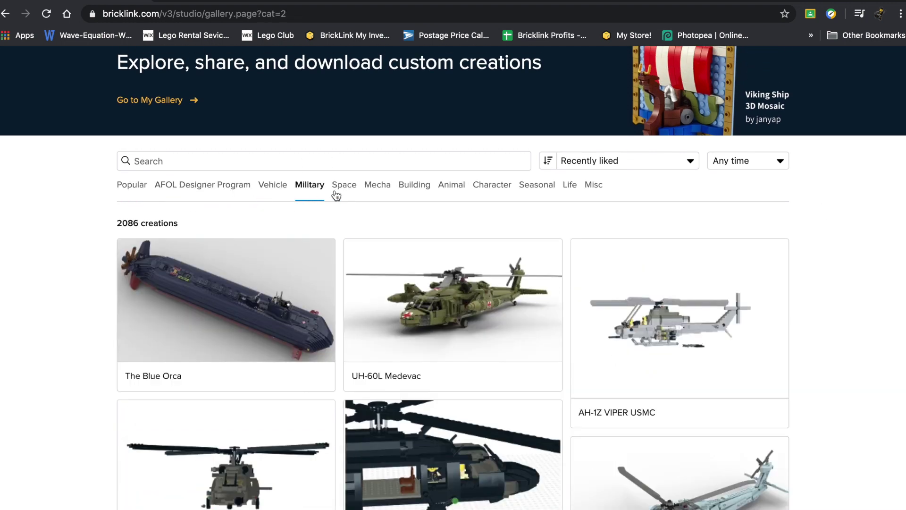
click(337, 189)
click(385, 187)
click(408, 189)
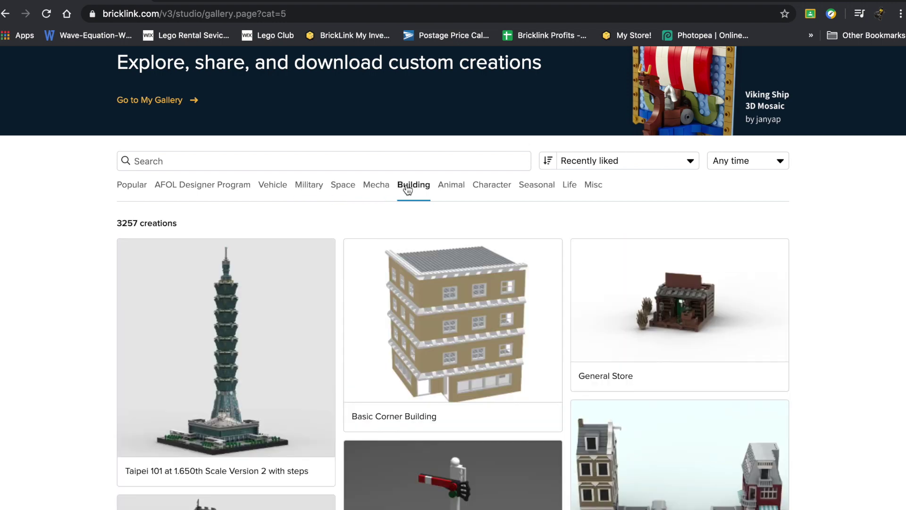
- Go to the Studio Gallery designs in My Studio and view the details of "Mosaic Of A Friend" and "Mosaic"
scroll(194, 185, up, 4)
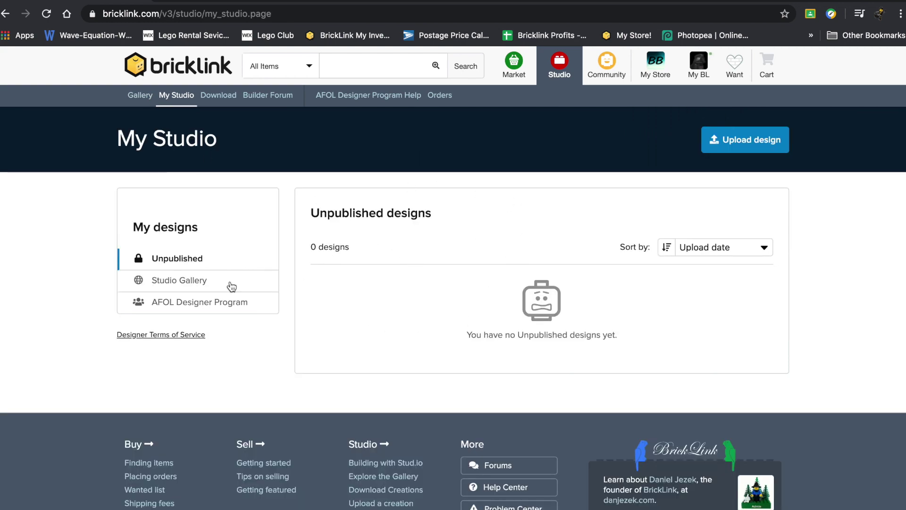
click(191, 279)
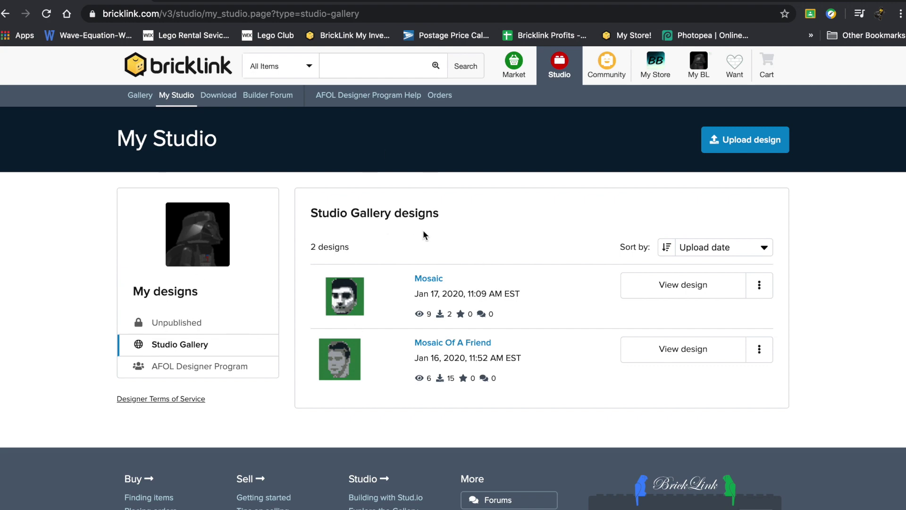
click(457, 344)
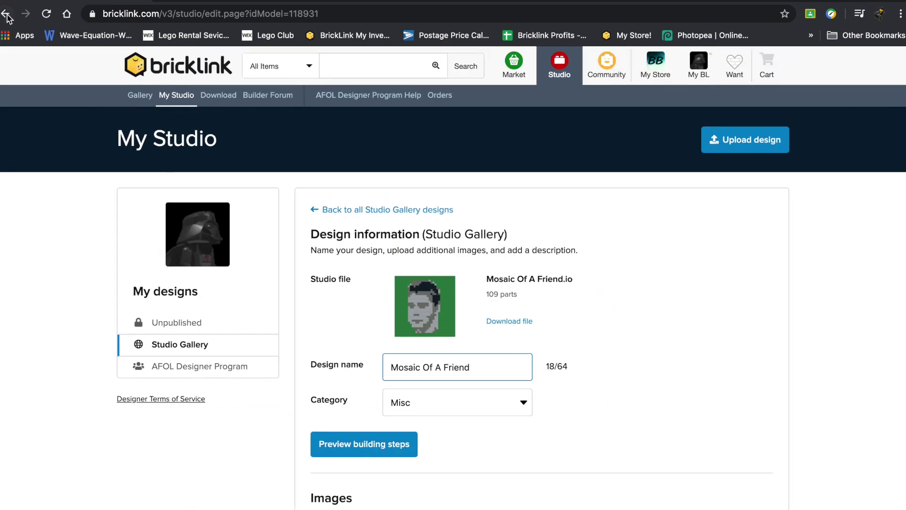
click(7, 17)
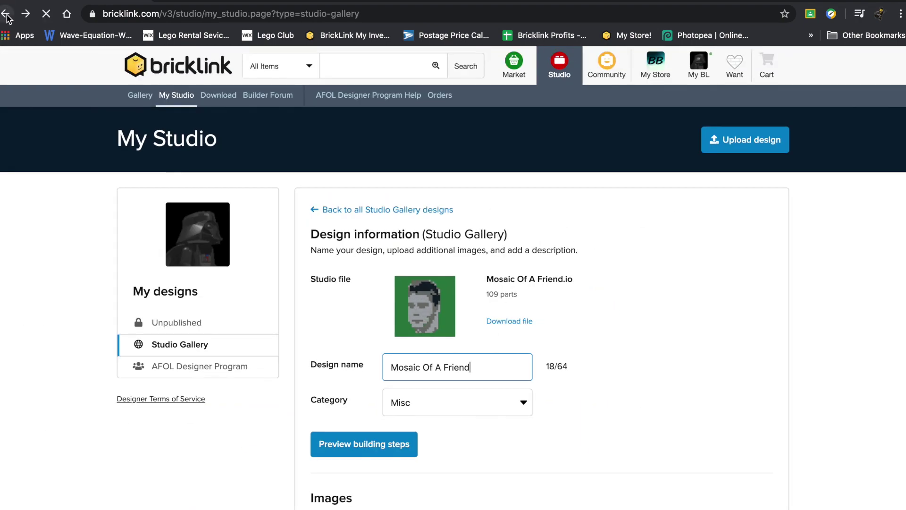
click(422, 280)
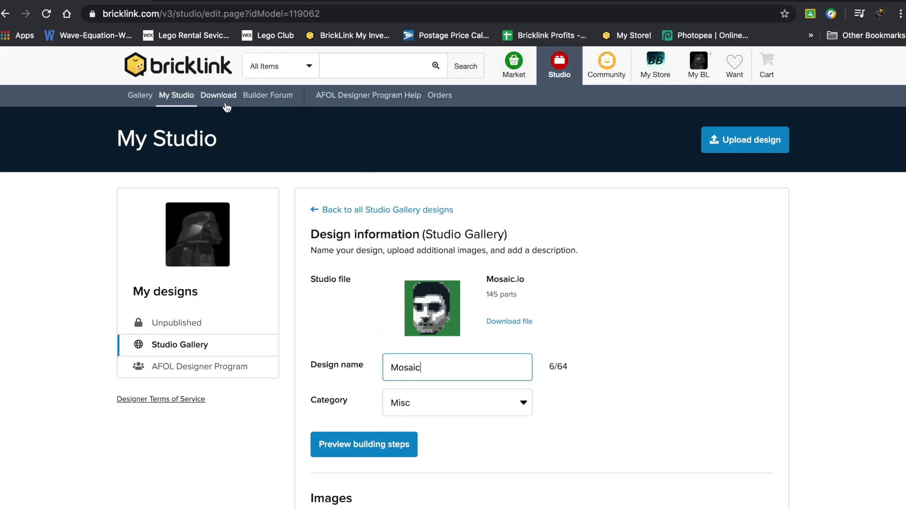
- Go to the Studio download page and examine the PartDesigner page's features and changelog
click(218, 100)
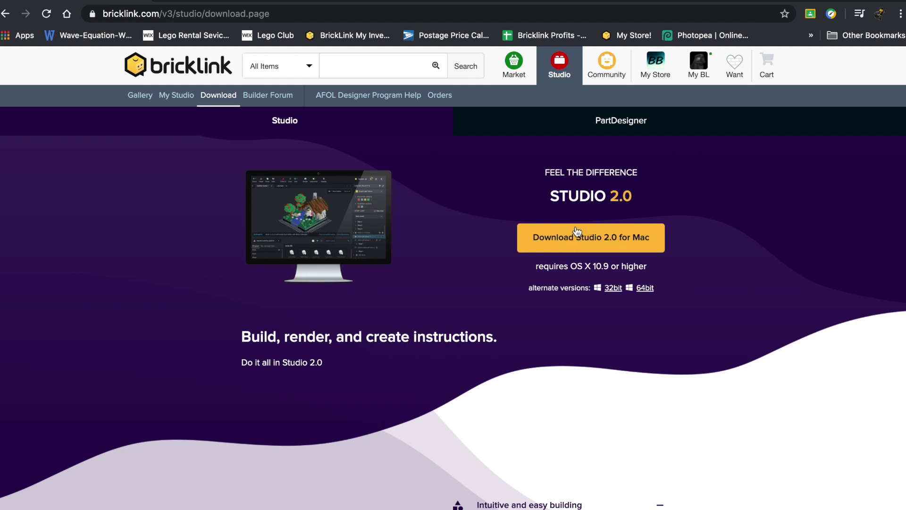
click(556, 129)
scroll(479, 283, down, 9)
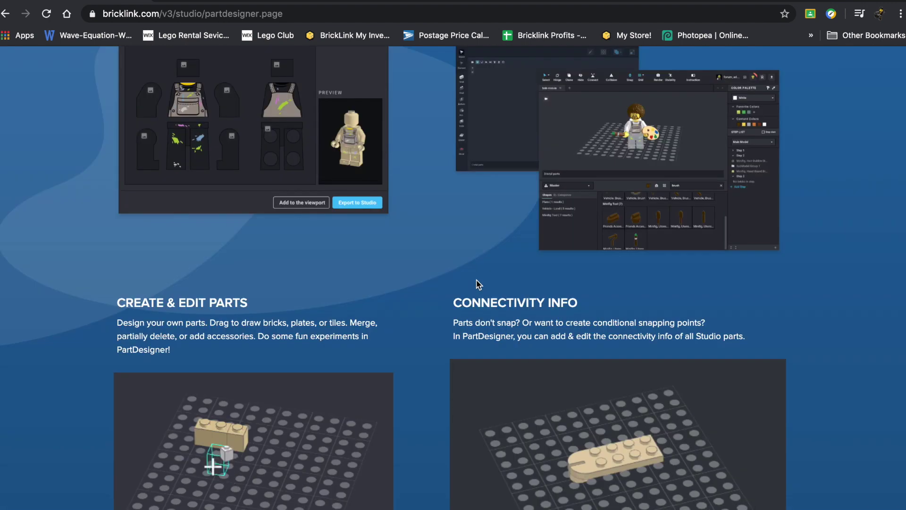
scroll(478, 283, down, 3)
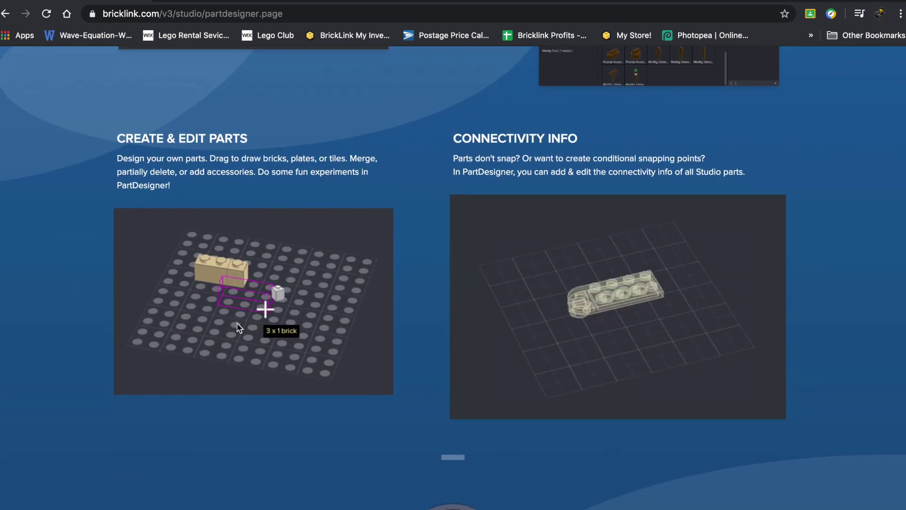
ctrl+scroll(637, 316, up, 5)
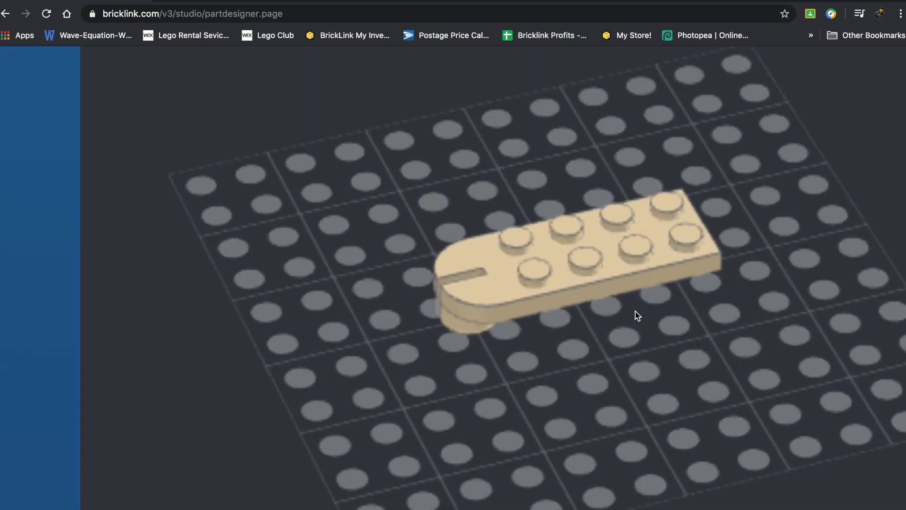
ctrl+scroll(637, 316, down, 5)
scroll(637, 313, down, 4)
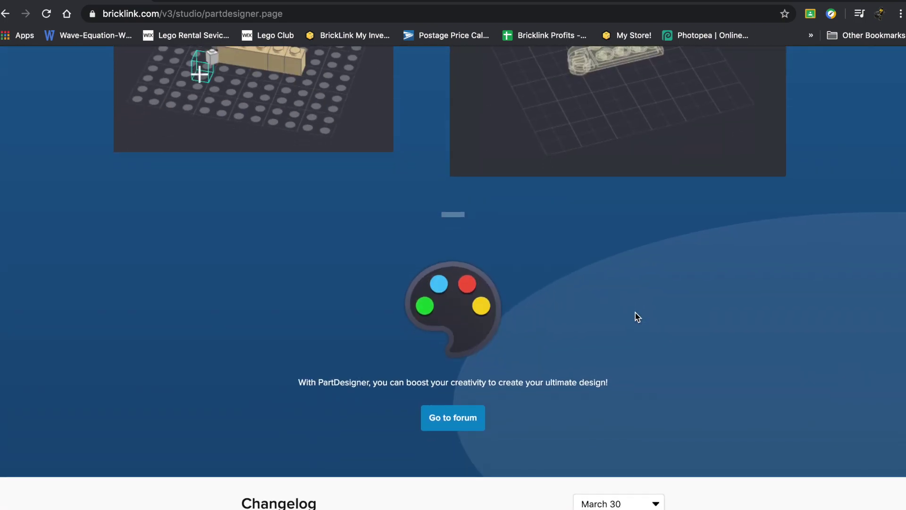
scroll(637, 313, down, 4)
scroll(635, 315, down, 2)
scroll(635, 315, up, 20)
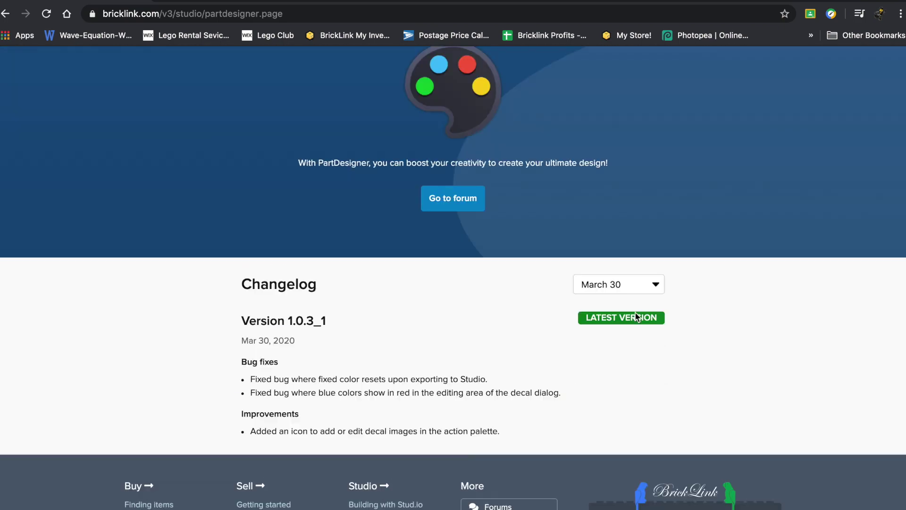
scroll(638, 316, up, 8)
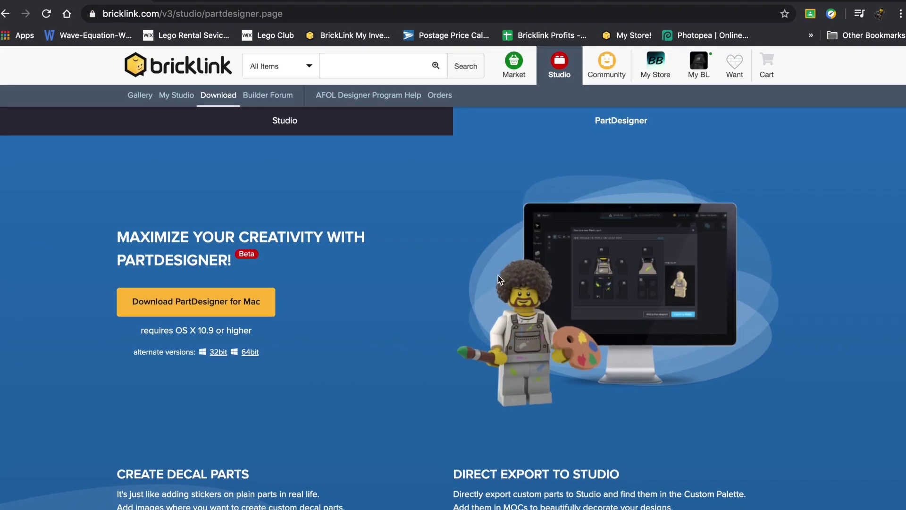
- Return to the Studio download page, look through the Builder Forum's sections, and leave the forum
click(276, 130)
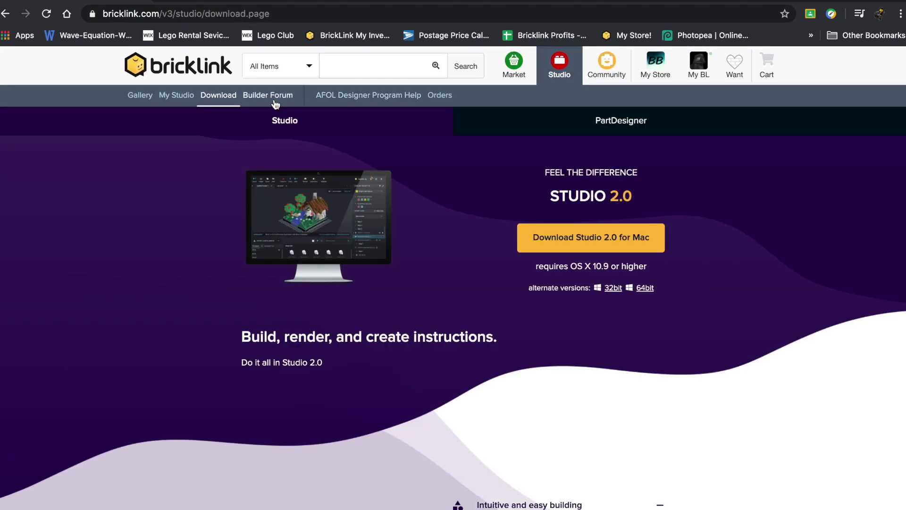
click(276, 102)
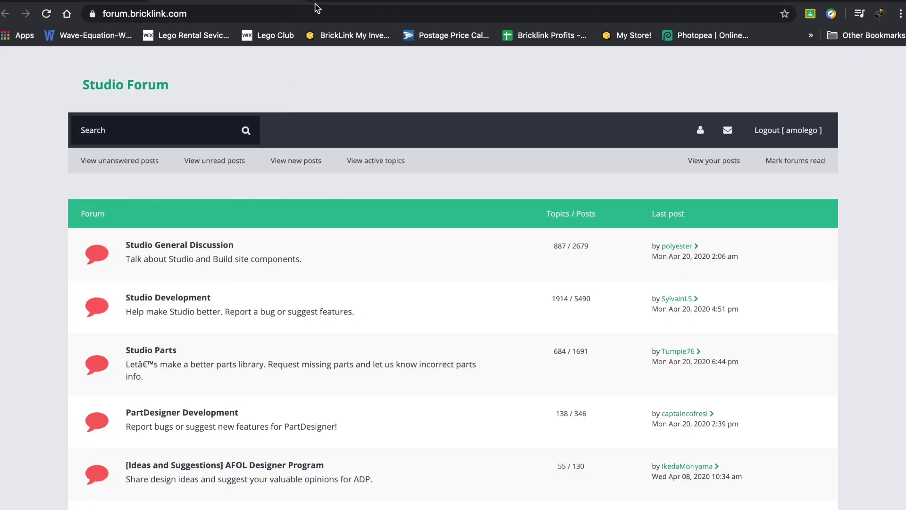
scroll(401, 252, down, 5)
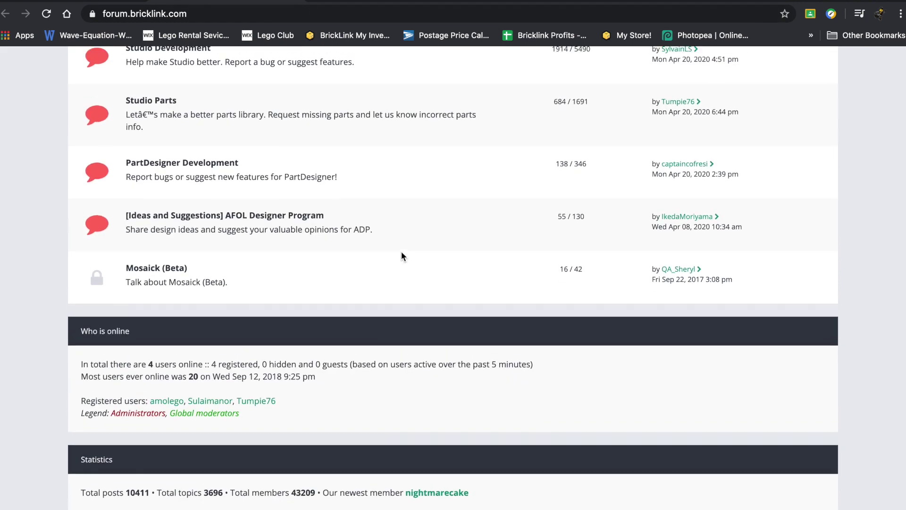
scroll(401, 252, up, 5)
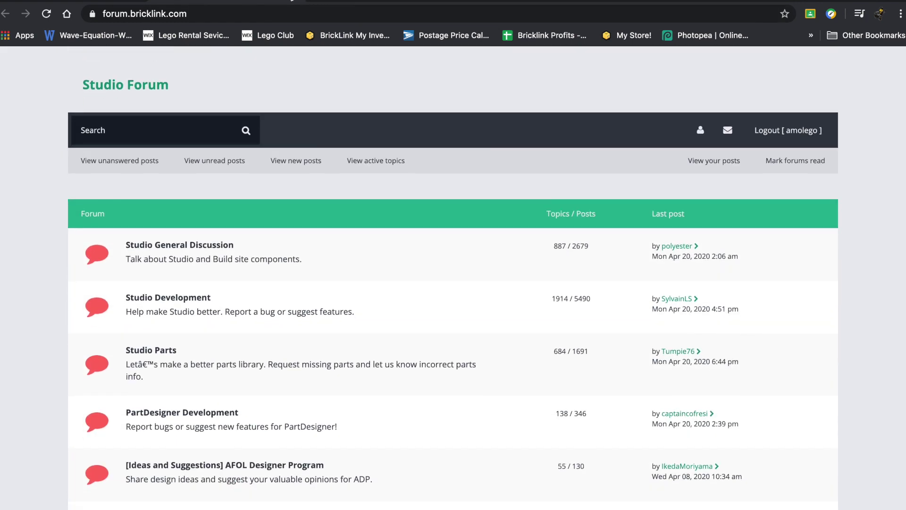
click(292, 1)
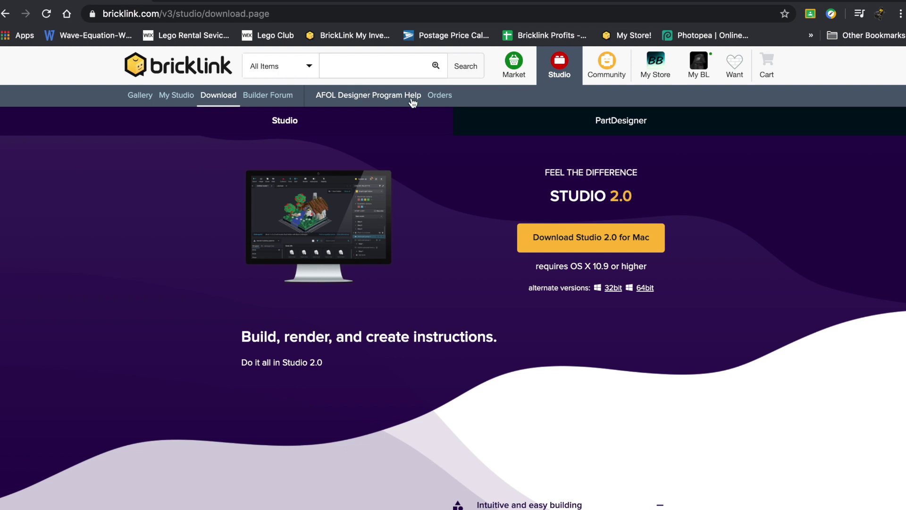
- Look through the AFOL Designer Program Help Center and return to the Studio gallery
click(396, 99)
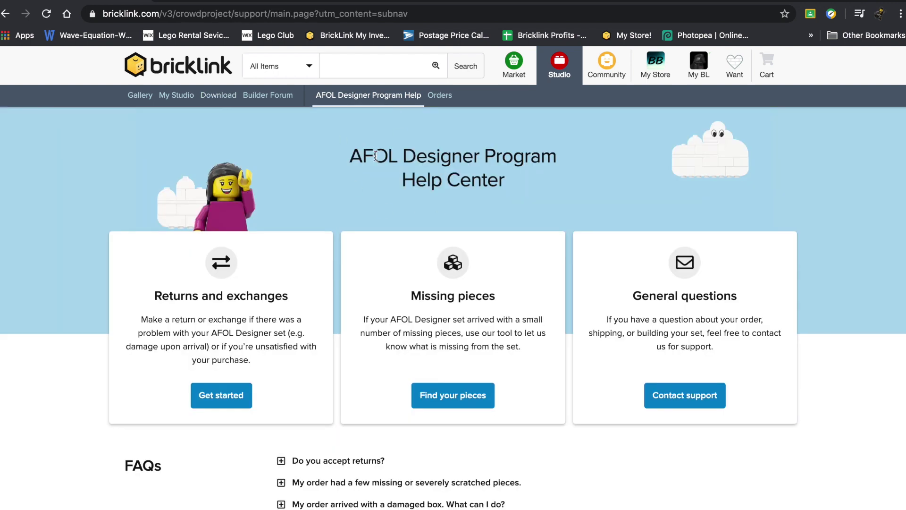
scroll(542, 160, down, 3)
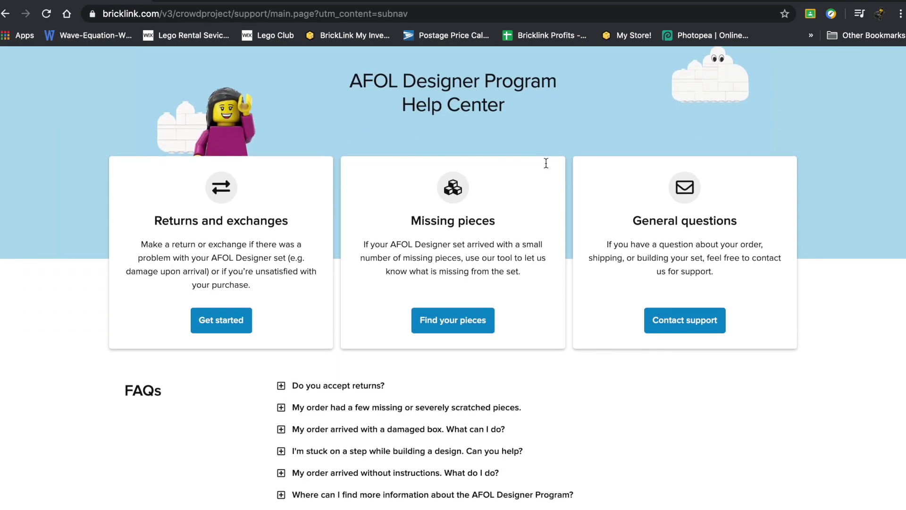
scroll(547, 167, up, 3)
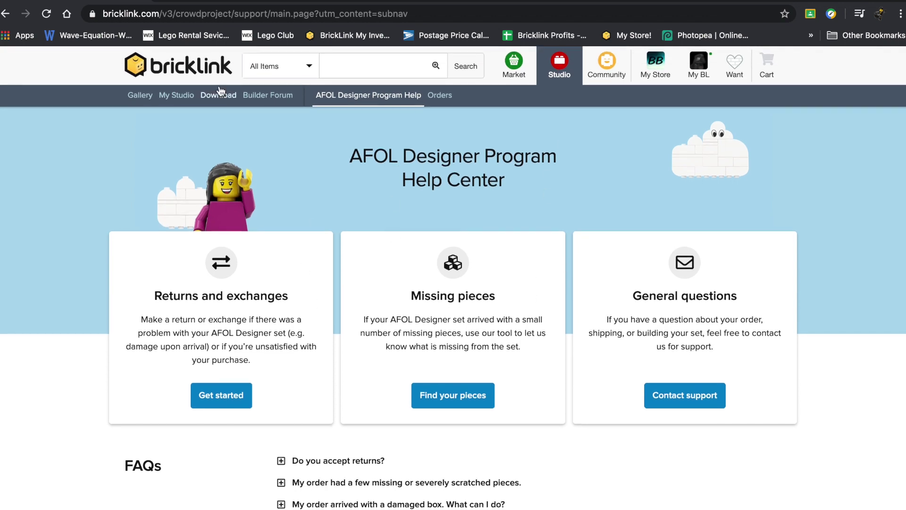
click(148, 103)
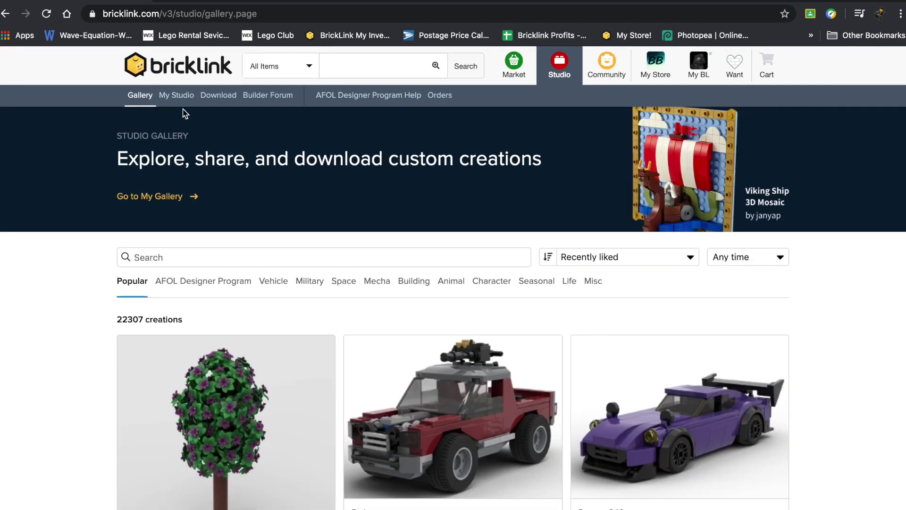
- Switch from the browser to the desktop and launch the Studio application
key(ctrl+Left)
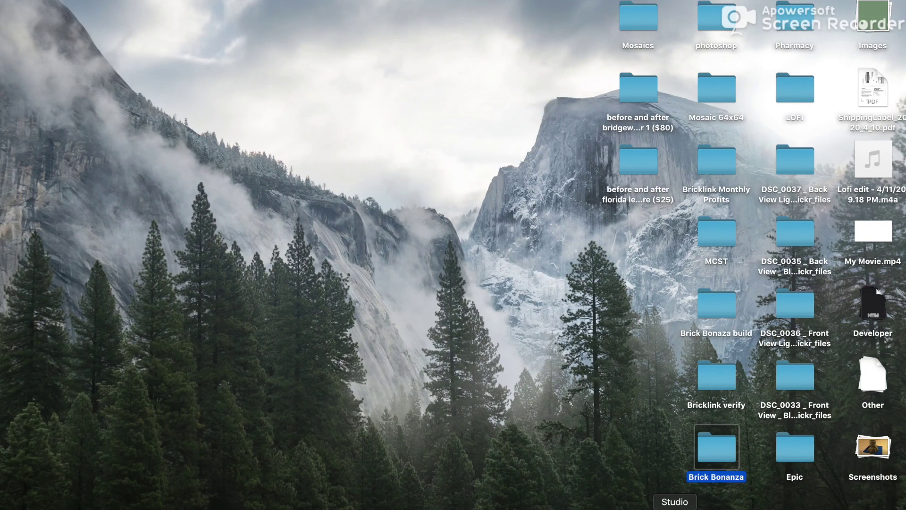
click(674, 508)
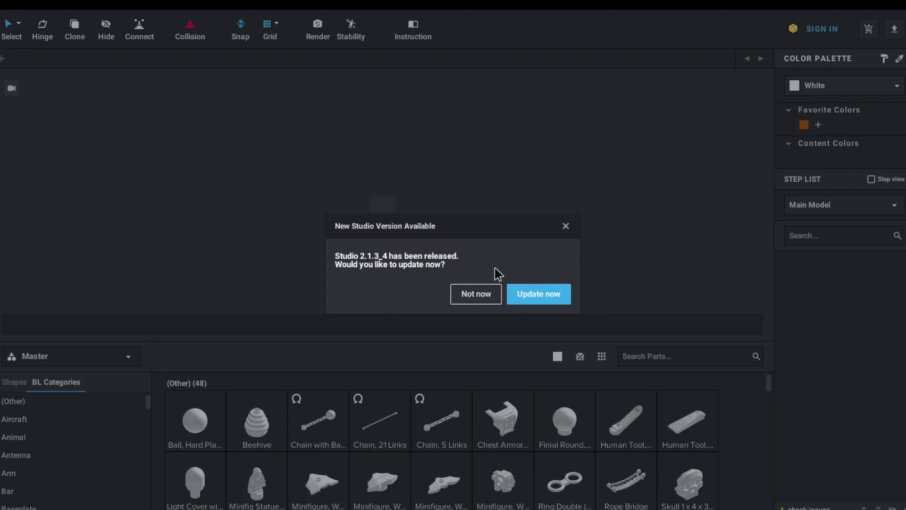
- Decline the Studio 2.1.3_4 update and create a new model from scratch
click(475, 294)
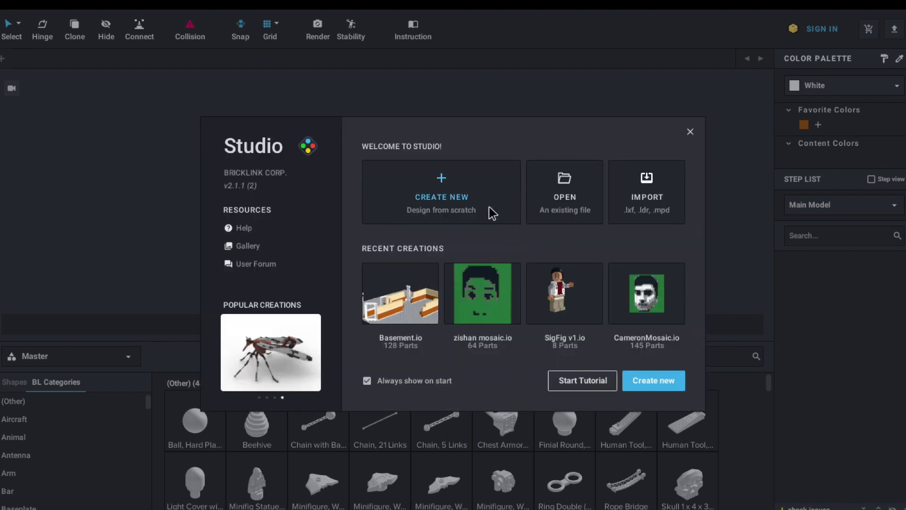
click(474, 186)
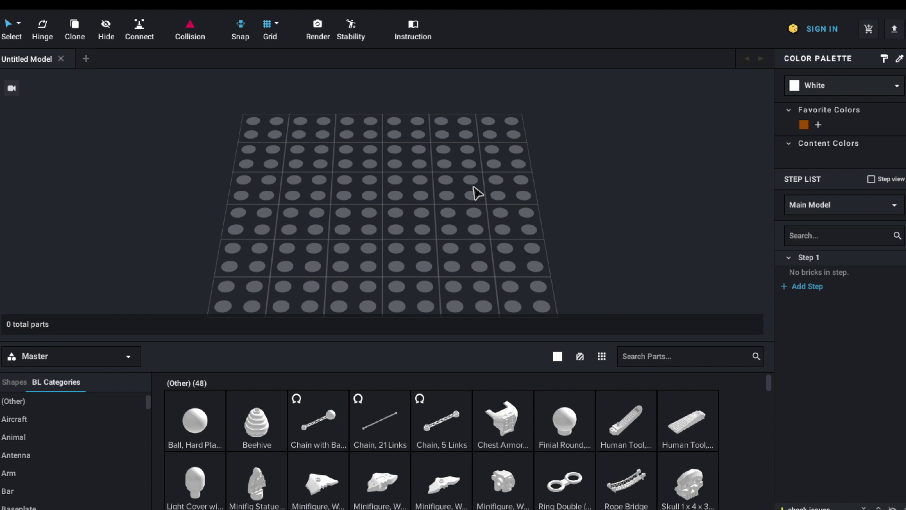
scroll(477, 193, down, 5)
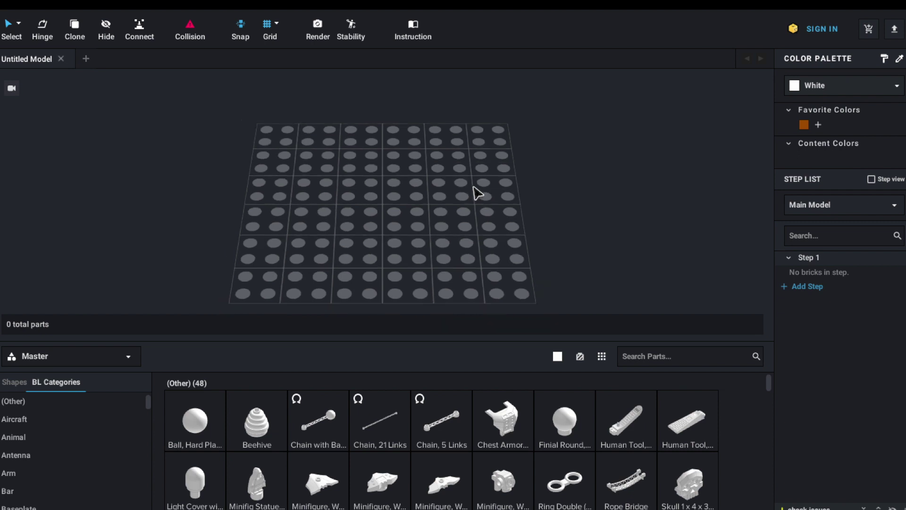
scroll(476, 193, up, 4)
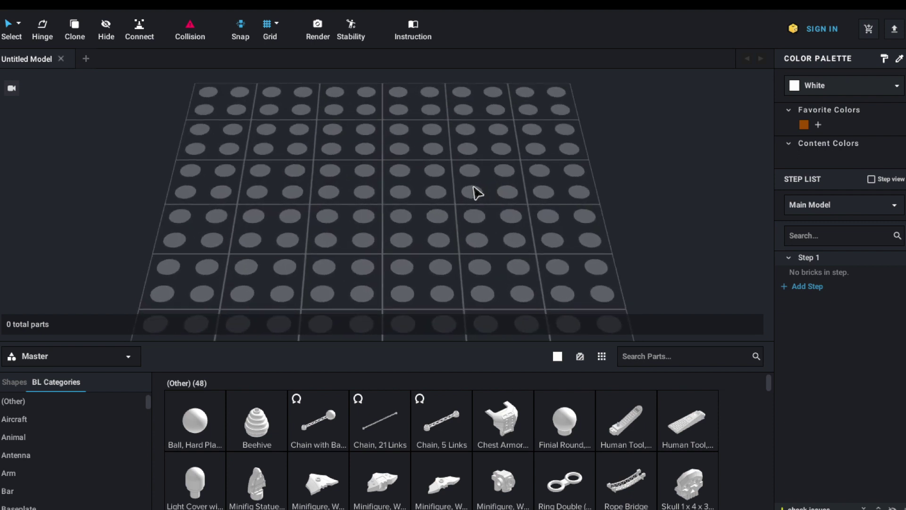
scroll(477, 193, down, 2)
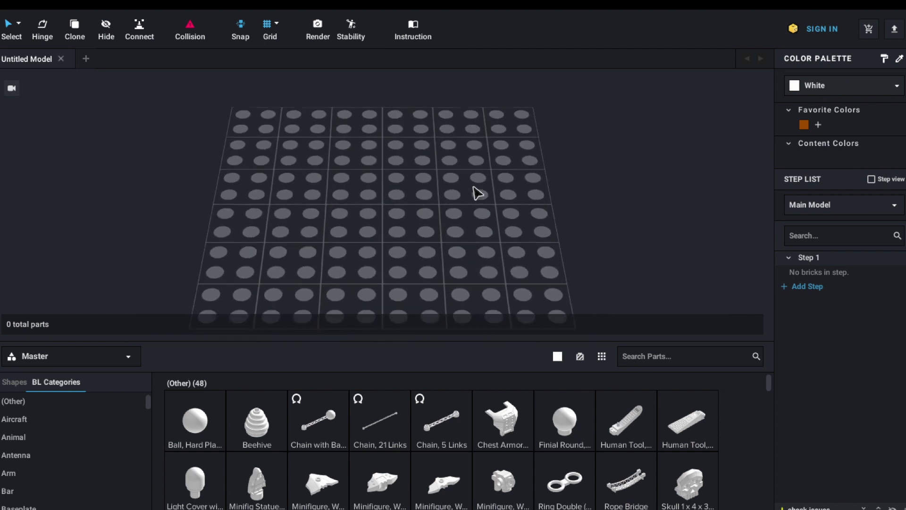
right_drag(476, 193, 386, 183)
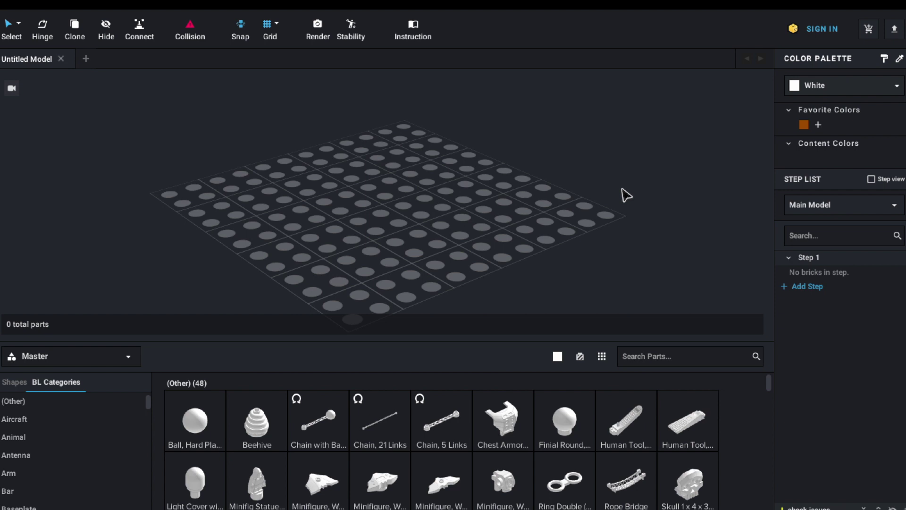
right_drag(625, 195, 685, 179)
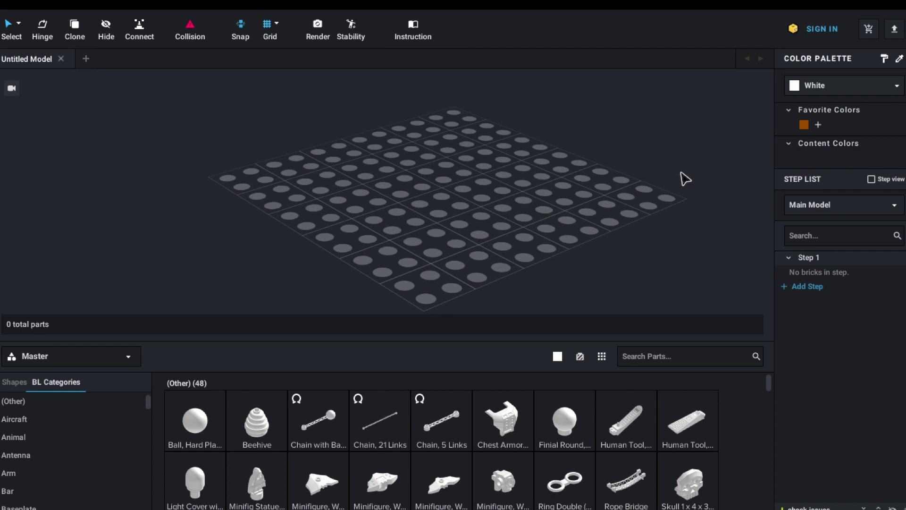
- Look through the BL Categories parts list and check the subcategories of Brick
key(XF86MonBrightnessUp)
scroll(80, 413, down, 20)
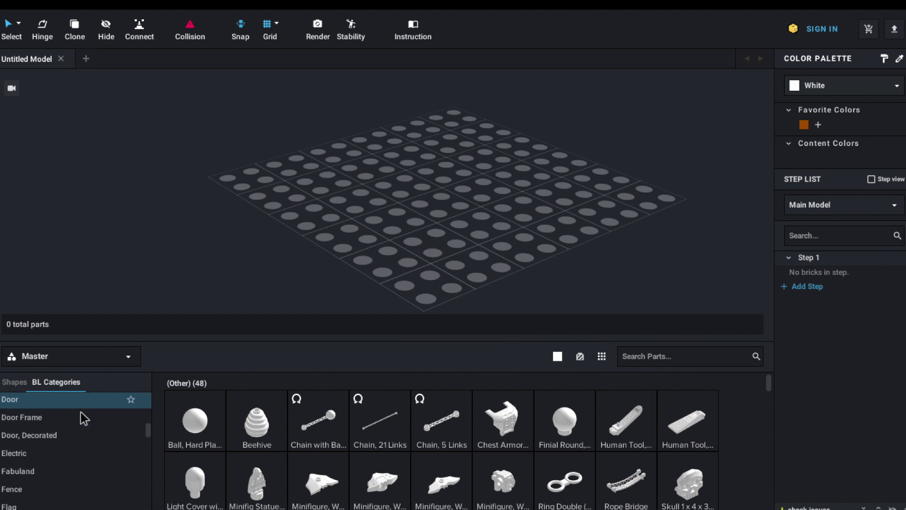
scroll(80, 412, up, 20)
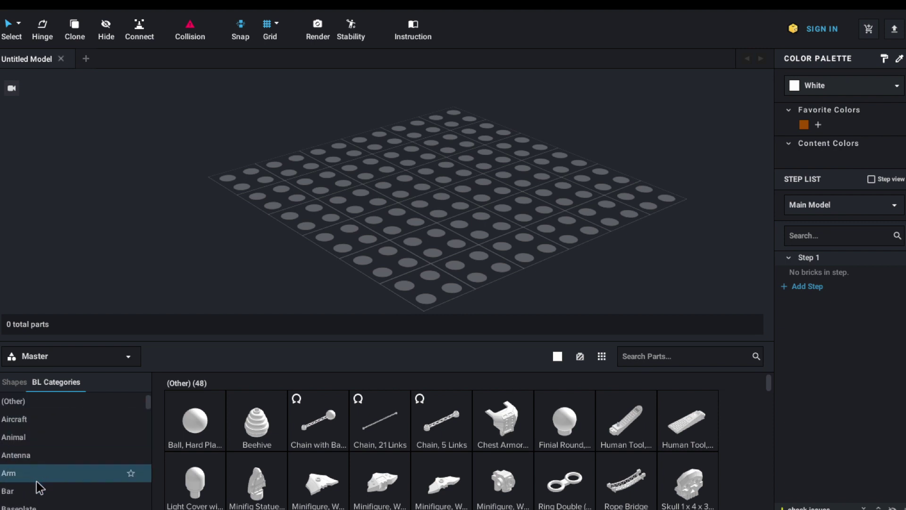
scroll(37, 488, down, 3)
scroll(40, 493, down, 3)
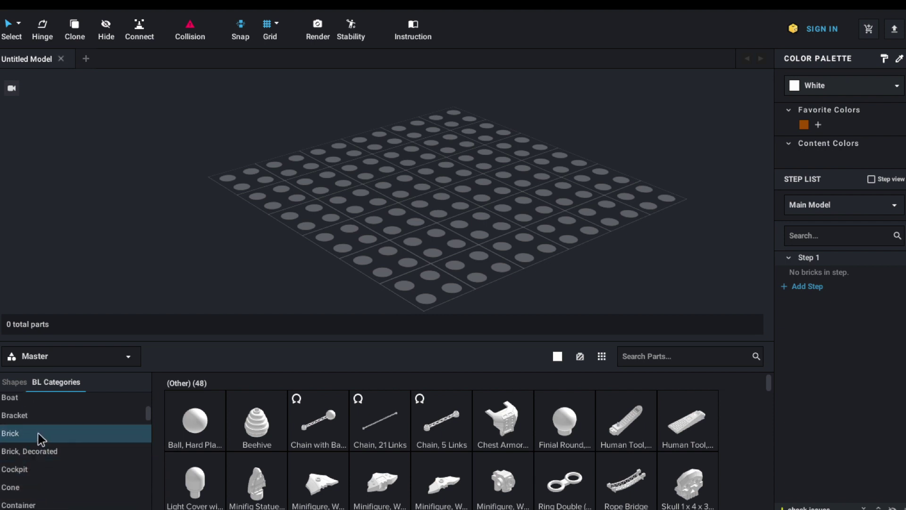
click(3, 435)
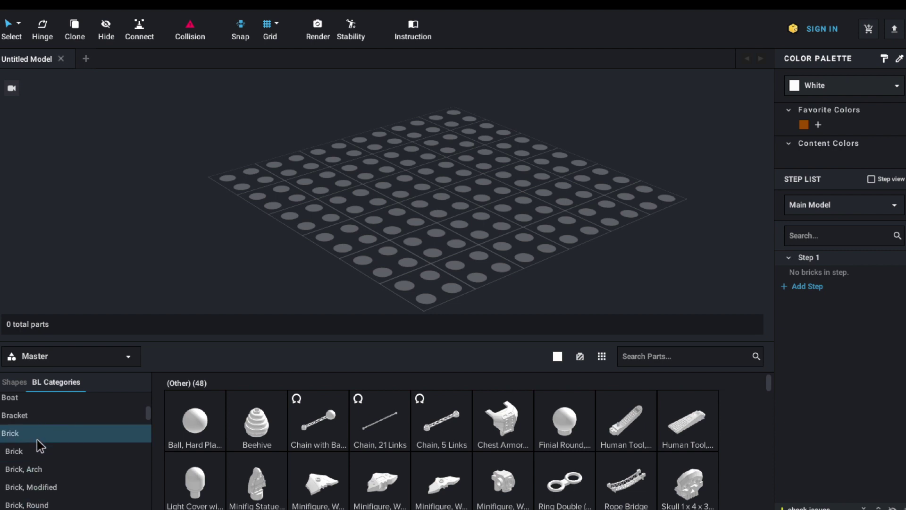
click(2, 435)
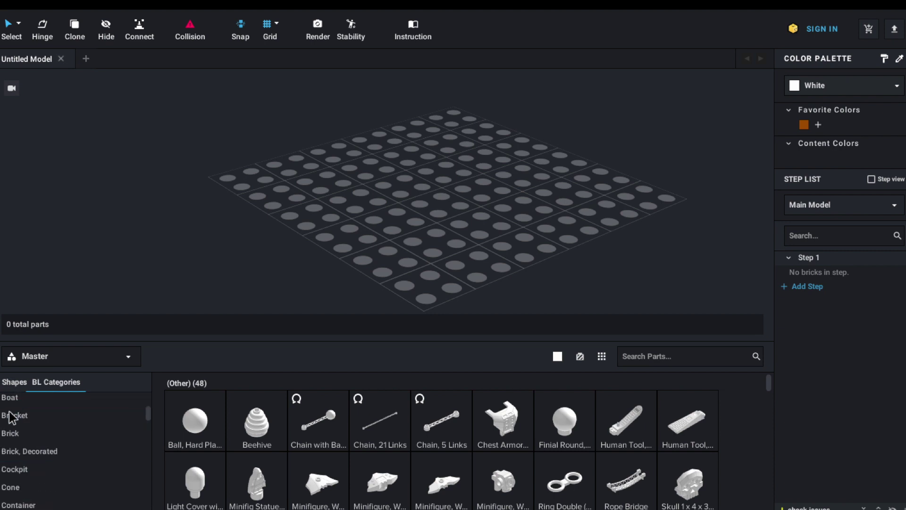
- Place two white Beehive parts apart from each other on the building grid
drag(243, 413, 451, 139)
key(ctrl+c)
key(ctrl+v)
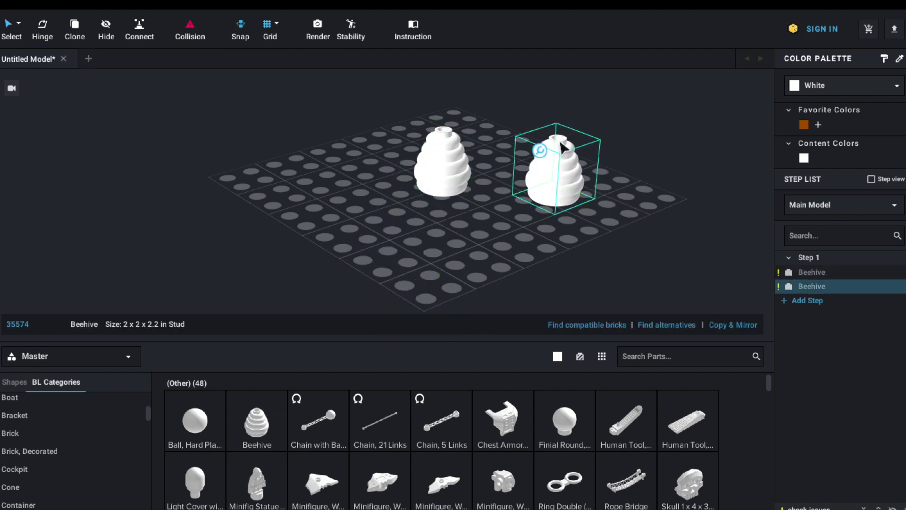
click(561, 149)
key(Escape)
- Set the active colour to Blue-Violet with no part selected
click(557, 177)
click(884, 58)
click(804, 92)
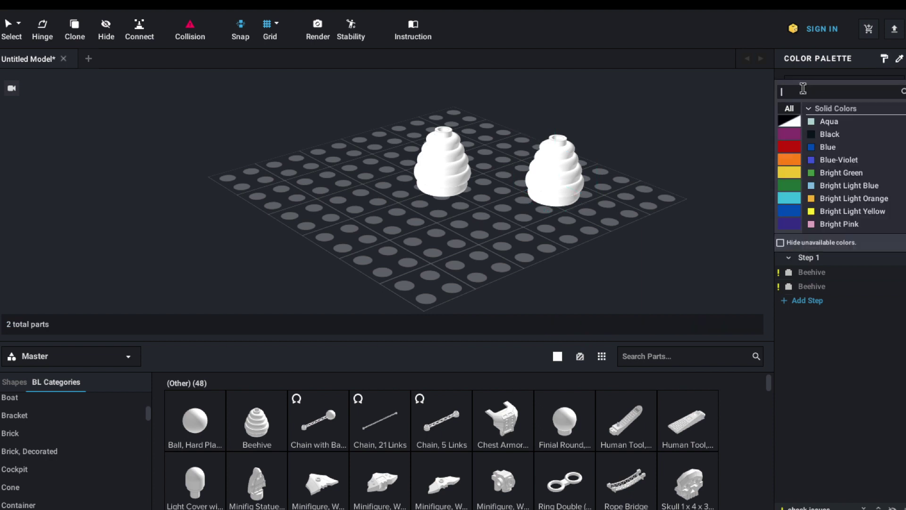
click(822, 160)
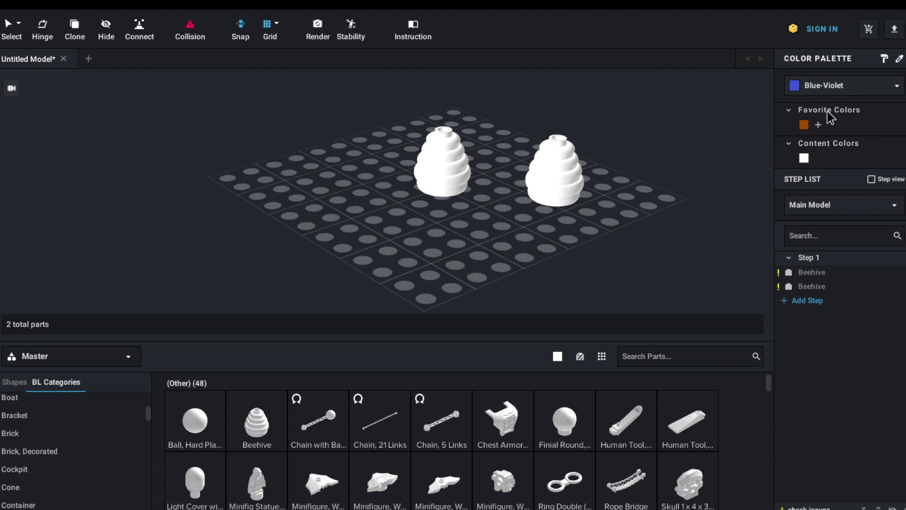
click(884, 59)
- Recolour the second beehive Blue, and check the warning marks beside the parts in Step 1
click(567, 179)
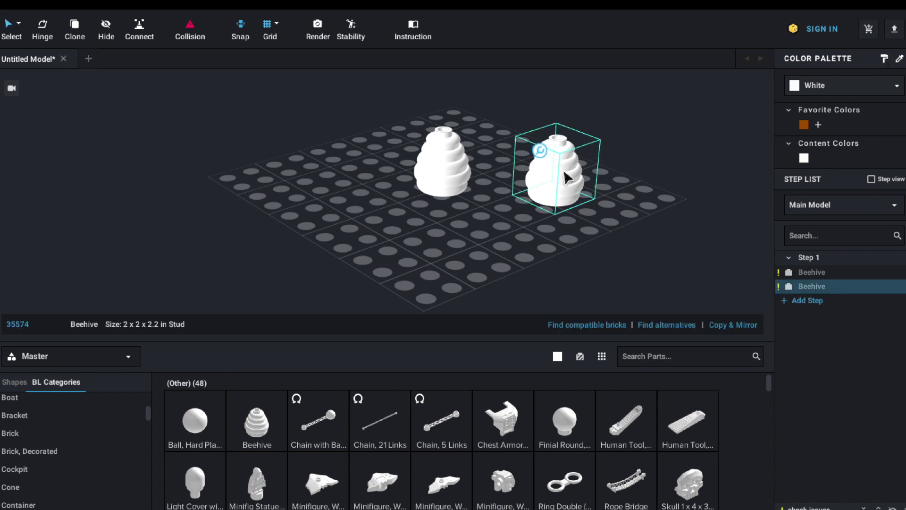
click(825, 92)
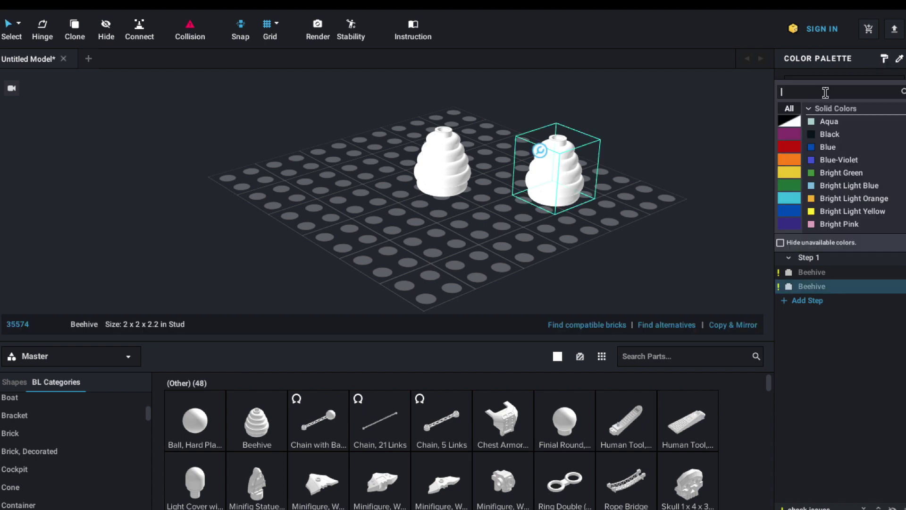
click(816, 147)
click(442, 163)
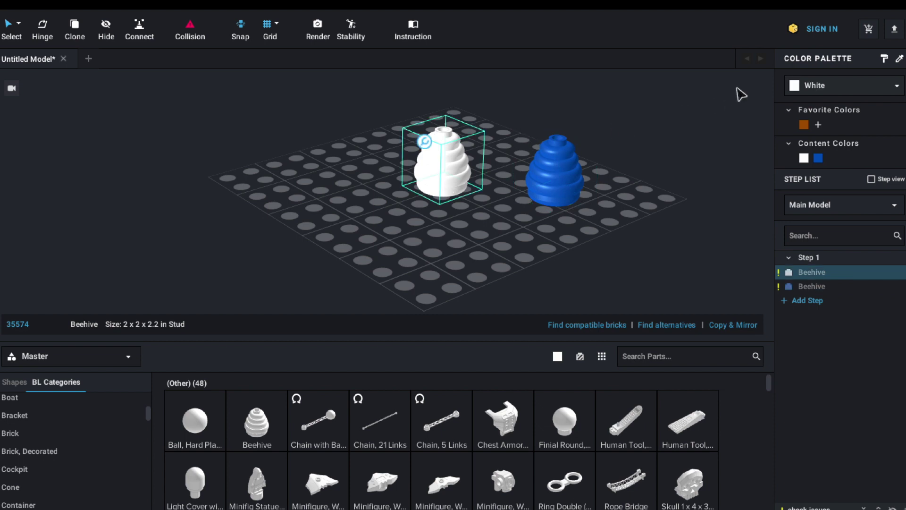
click(645, 140)
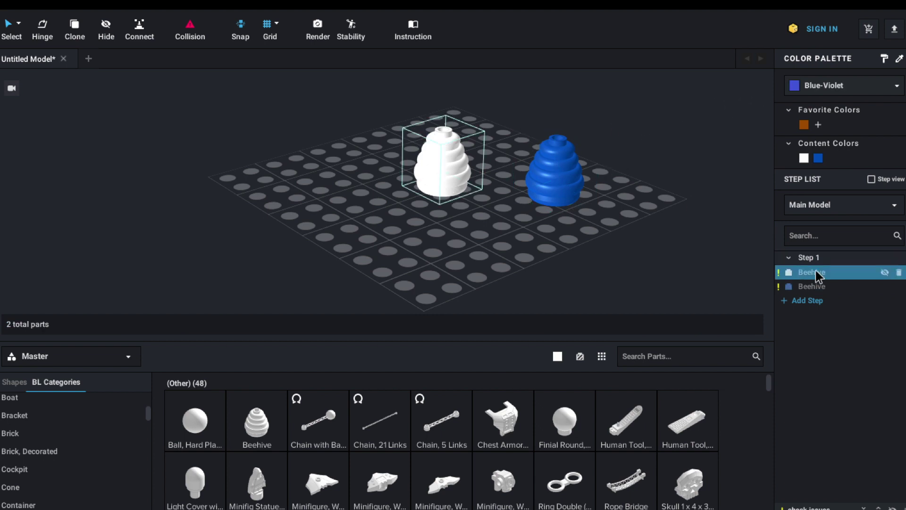
mouse_move(778, 287)
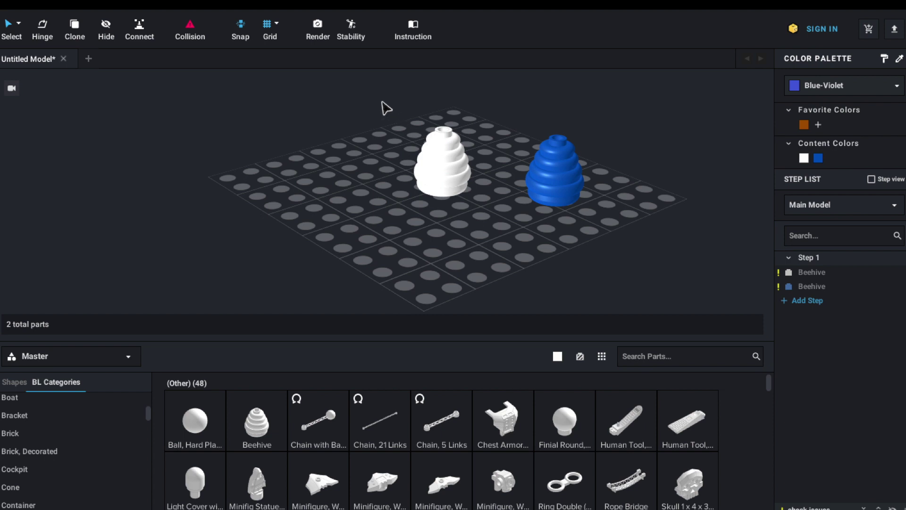
- Delete both beehives and place a single new Beehive part on the grid
drag(384, 108, 631, 237)
key(Delete)
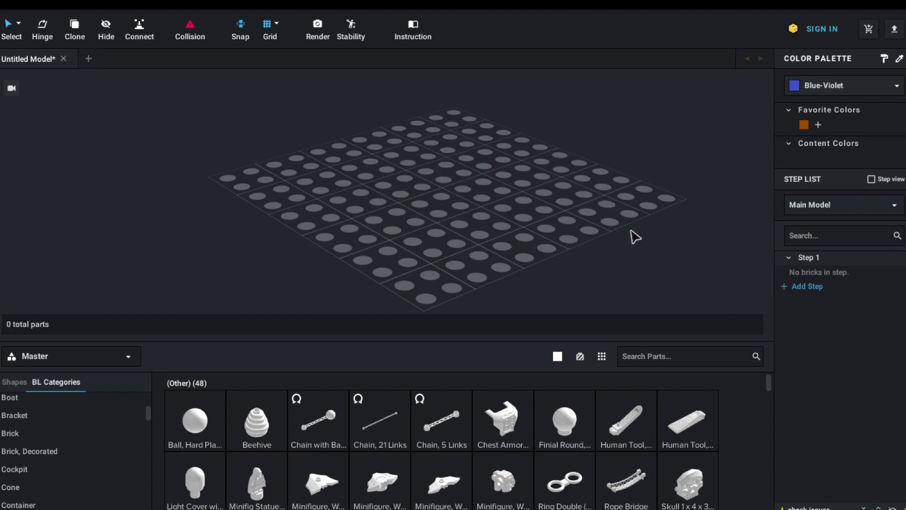
drag(259, 446, 472, 158)
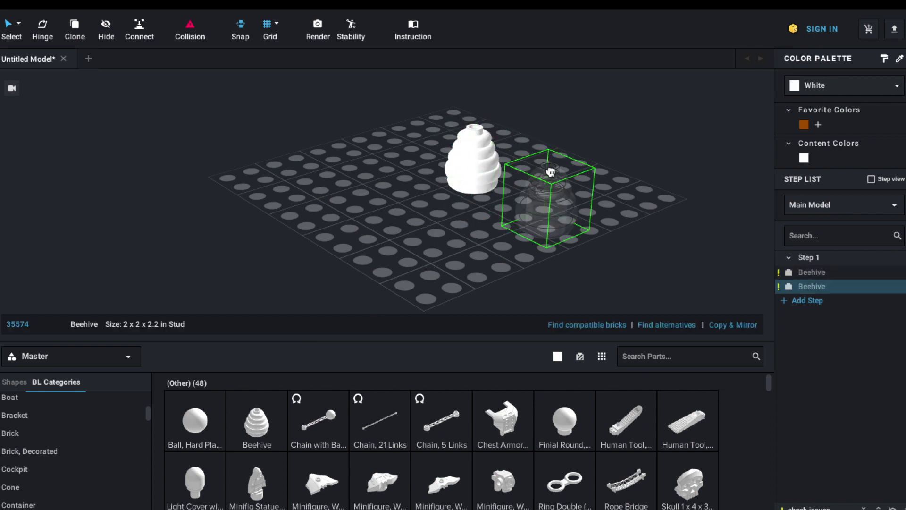
key(Escape)
- Choose Yellow as the colour and paint the beehive with it
click(802, 86)
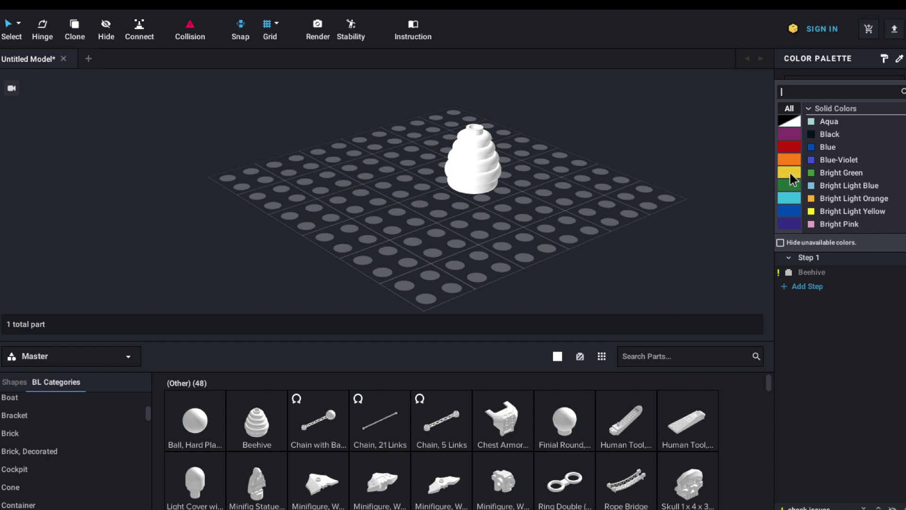
click(792, 174)
click(817, 198)
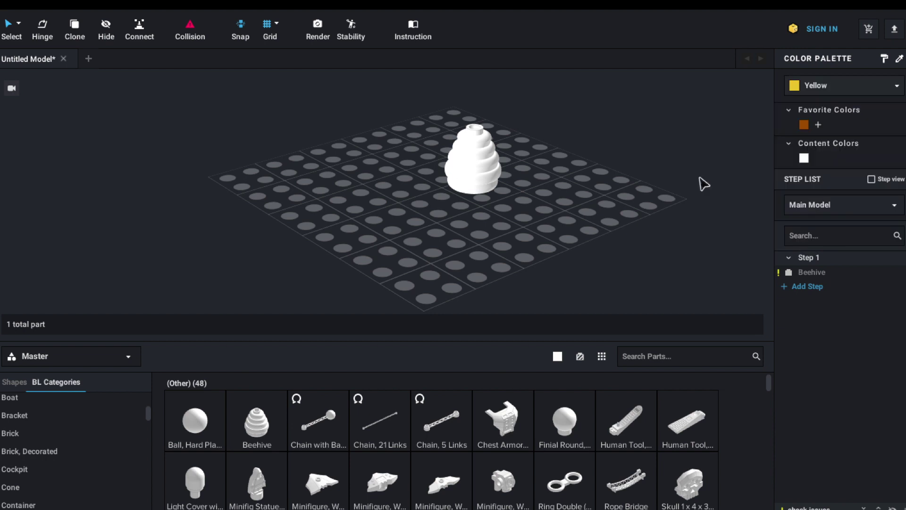
click(884, 58)
click(486, 165)
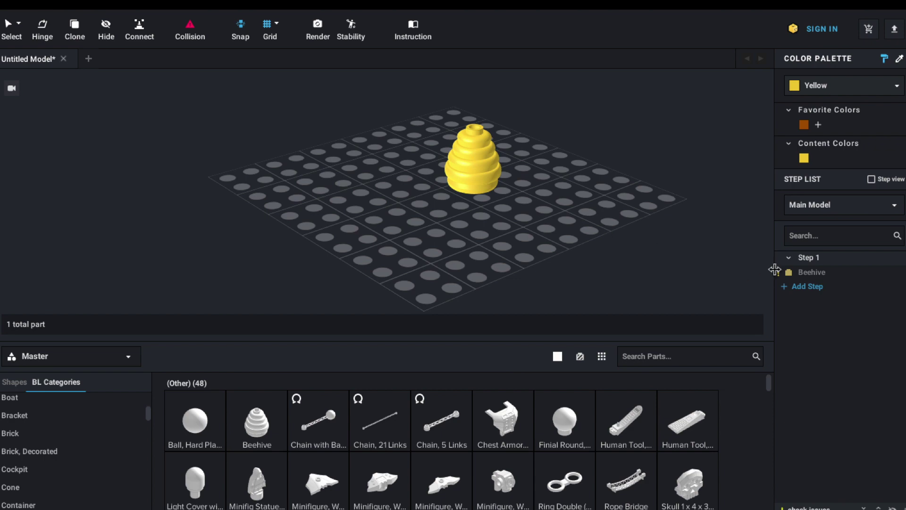
- Switch to BrickLink in the browser, search for "beehive", and open the colour information of the Cone 2 x 2 x 1 2/3 with Stacked Rings
key(super+Tab)
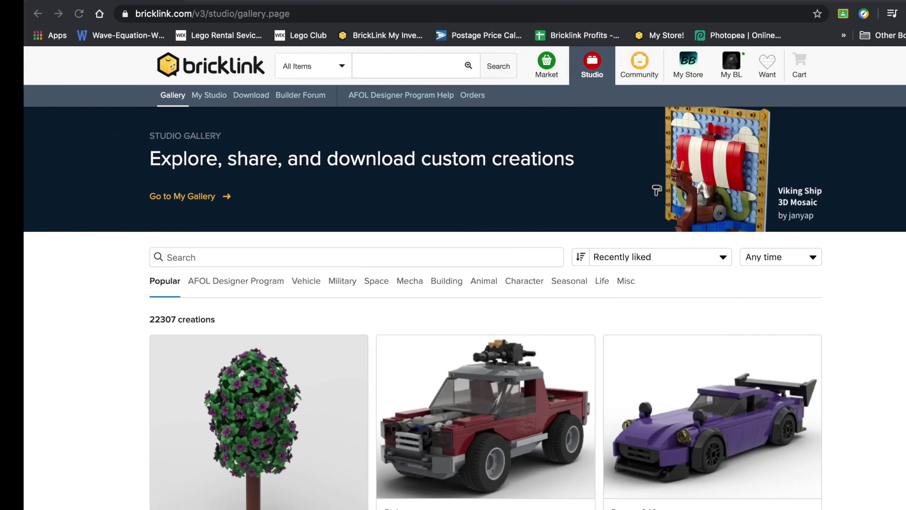
click(368, 57)
text(beeh)
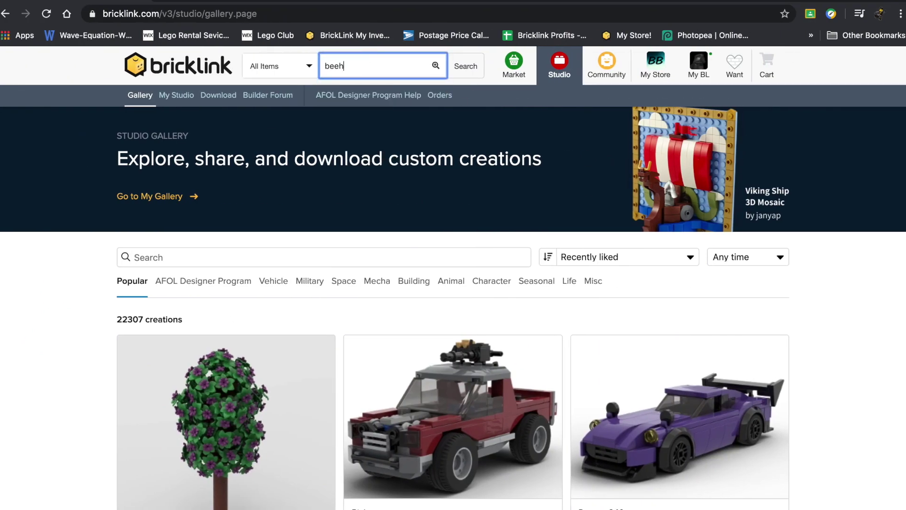
text(ive)
key(Return)
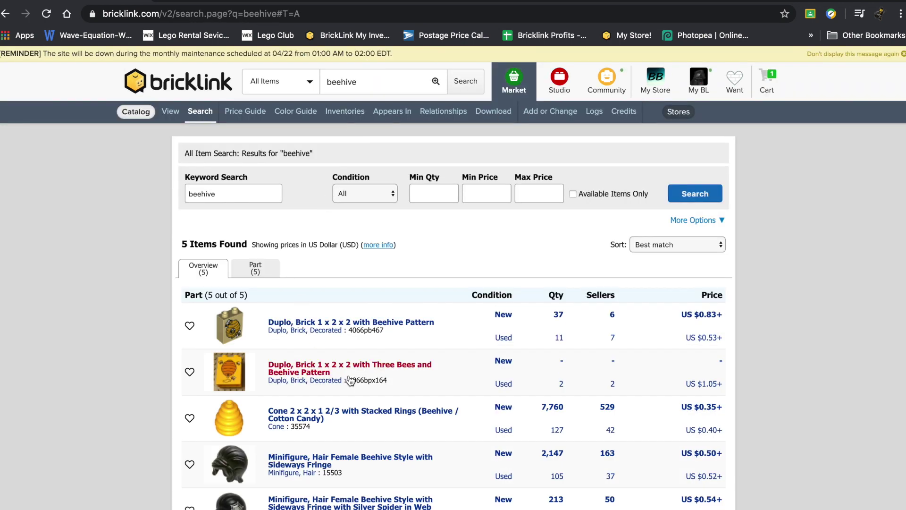
click(370, 418)
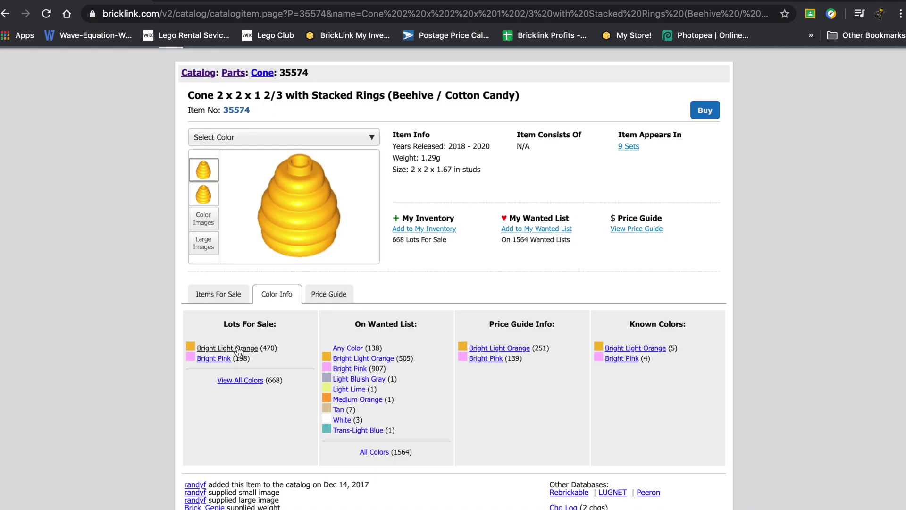
- Return to Studio and paint the beehive Bright Light Orange
key(ctrl+Left)
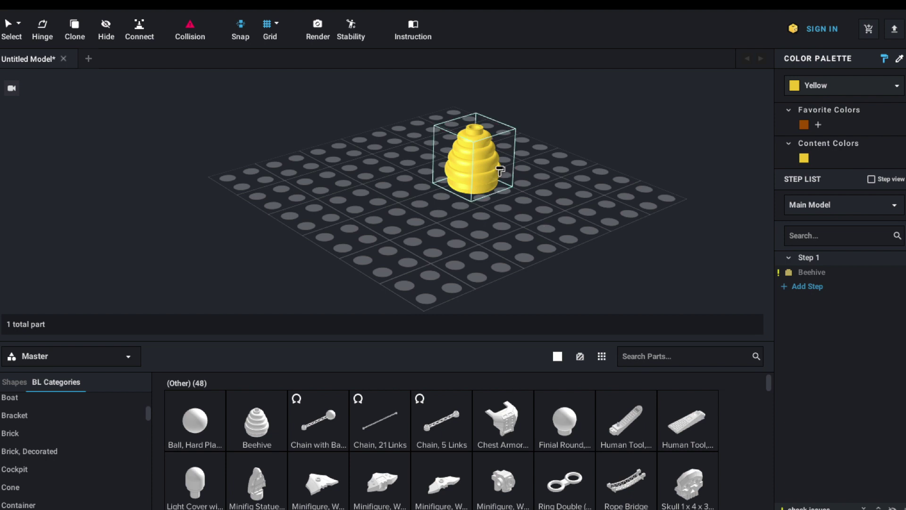
click(8, 26)
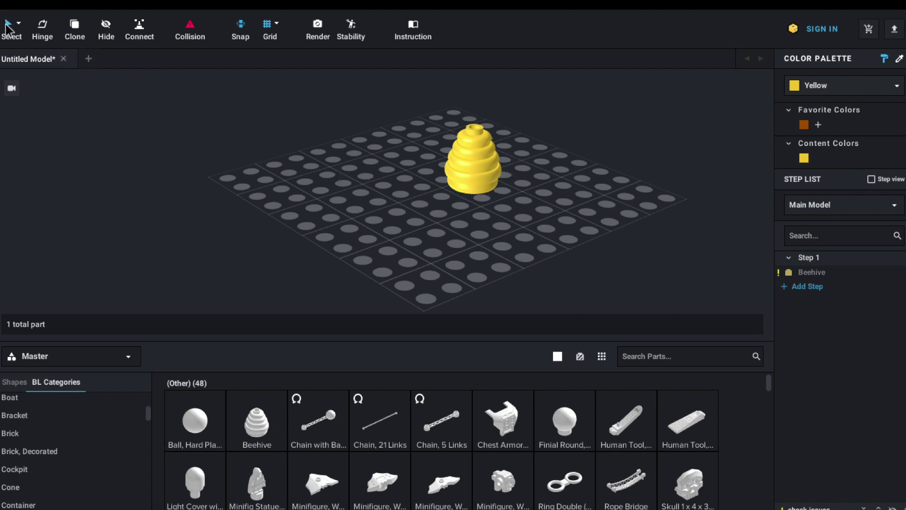
click(834, 86)
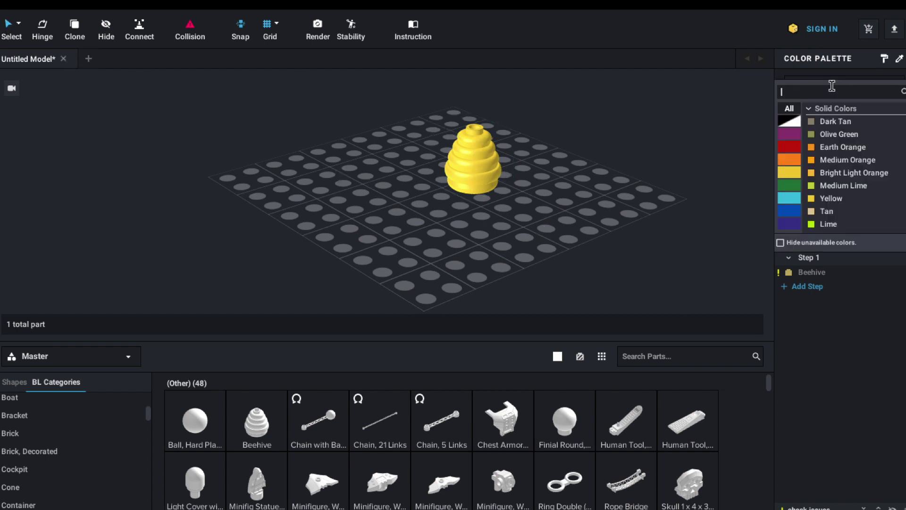
click(840, 174)
click(884, 59)
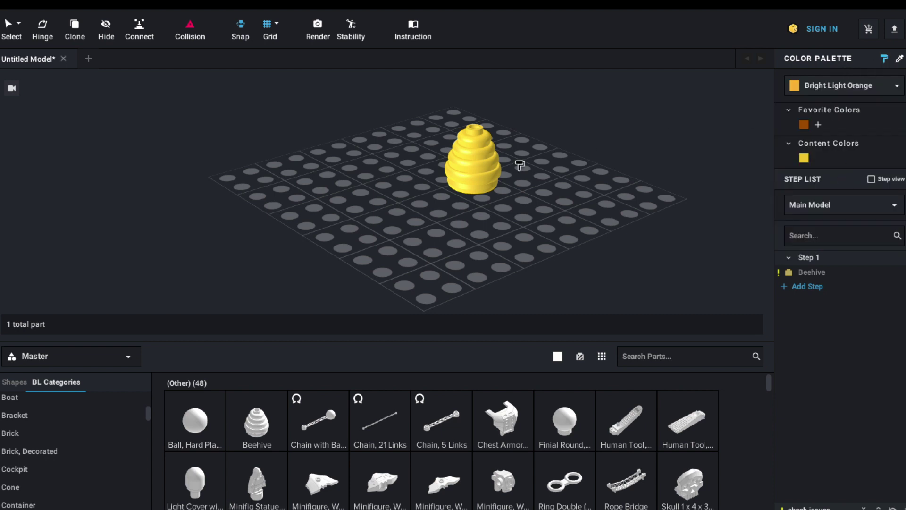
click(488, 171)
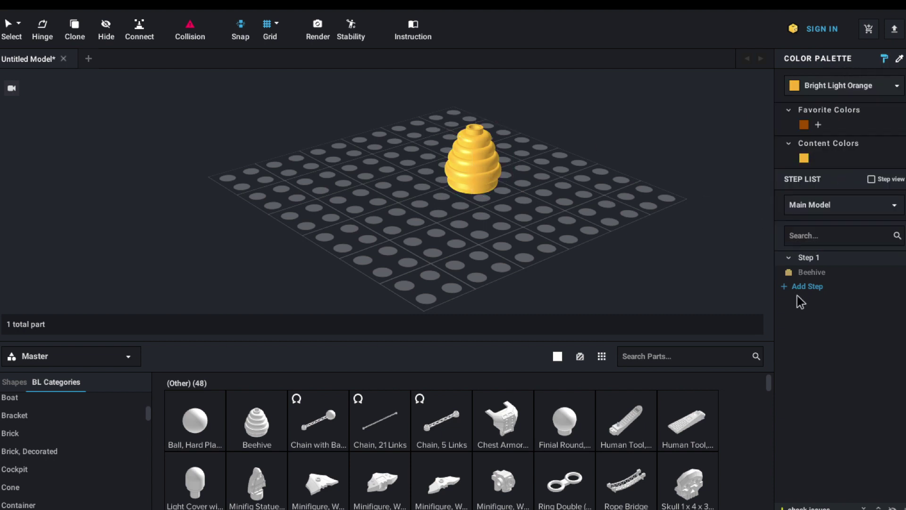
- Select the beehive to check its price and size details, and deselect it
click(813, 272)
click(405, 179)
click(10, 26)
click(475, 151)
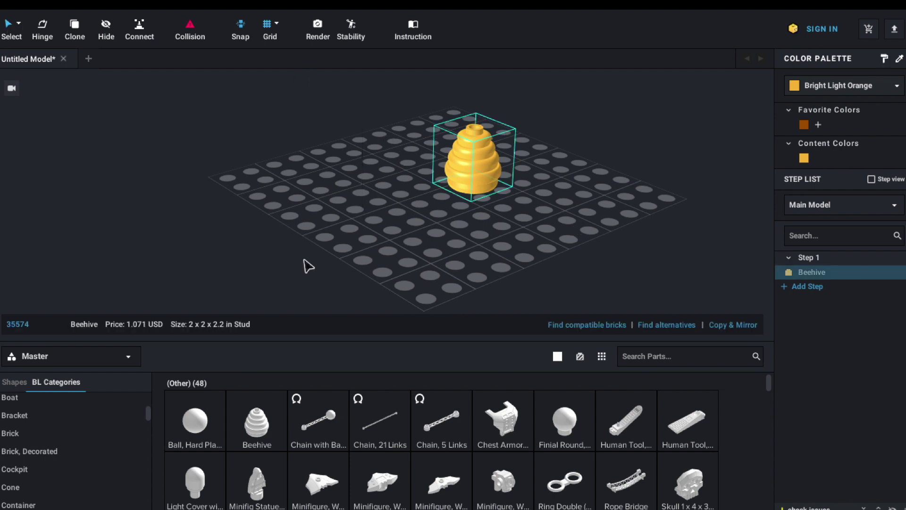
click(146, 331)
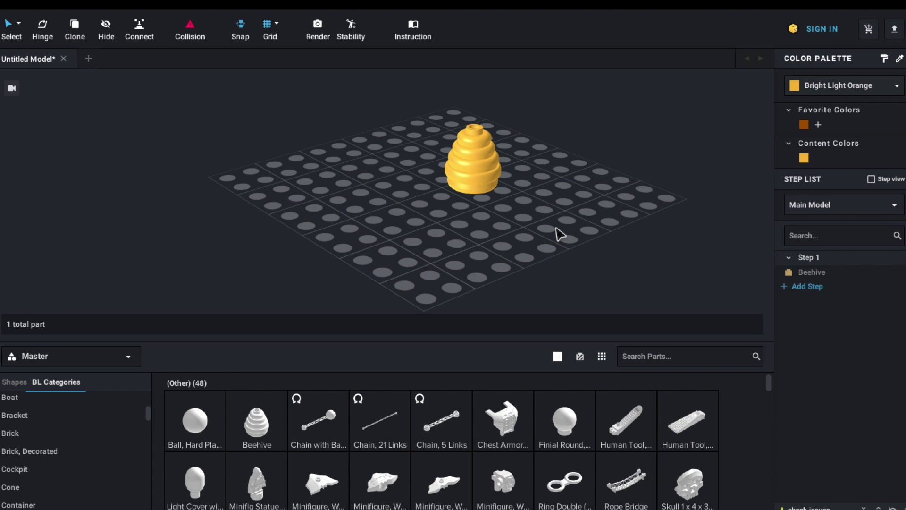
- Delete the beehive from the model and look through the BL Categories parts list again
click(467, 151)
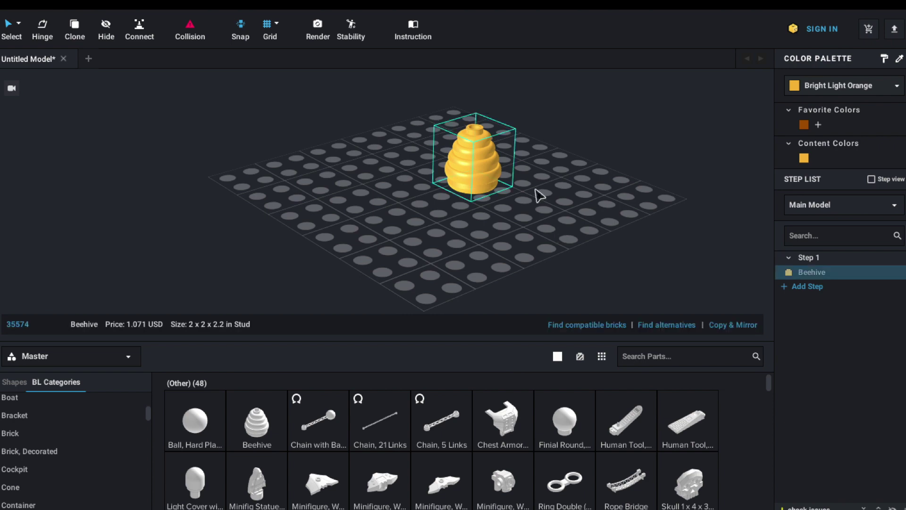
key(Delete)
scroll(534, 470, down, 15)
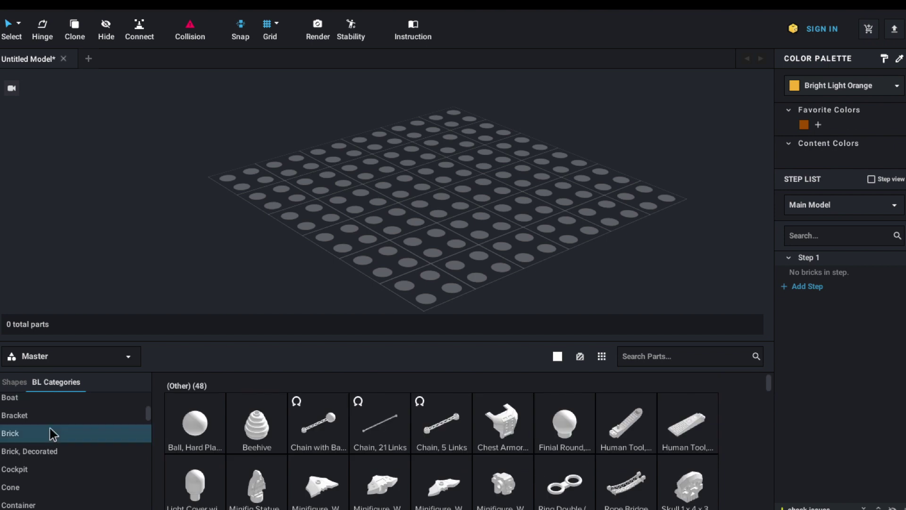
scroll(50, 427, down, 5)
scroll(53, 434, up, 3)
scroll(49, 428, up, 5)
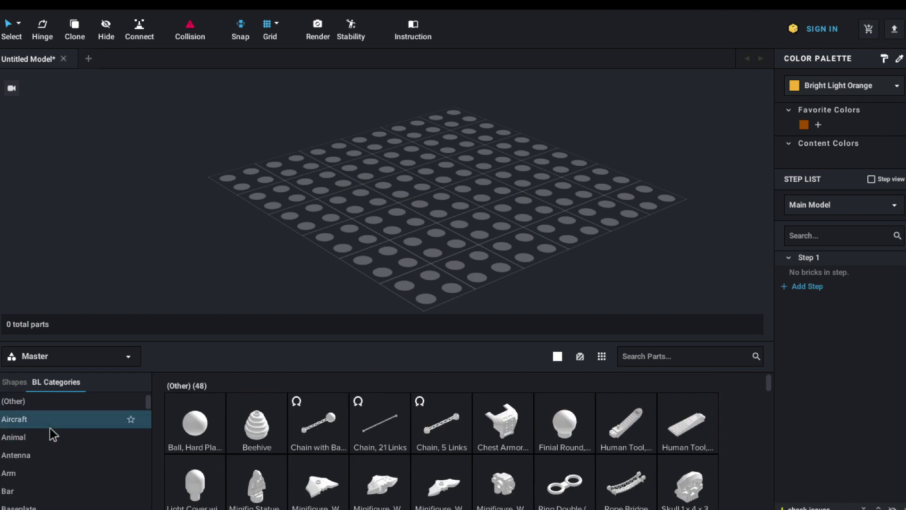